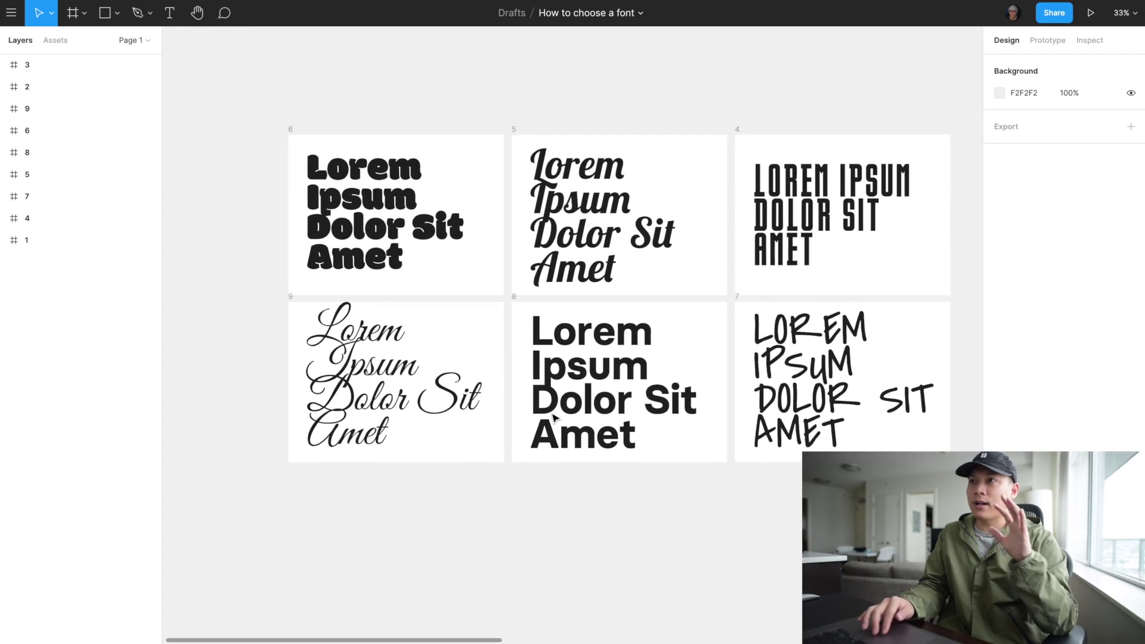
{"action": "scroll", "coordinate": [552, 417], "scroll_direction": "up", "scroll_amount": 5}
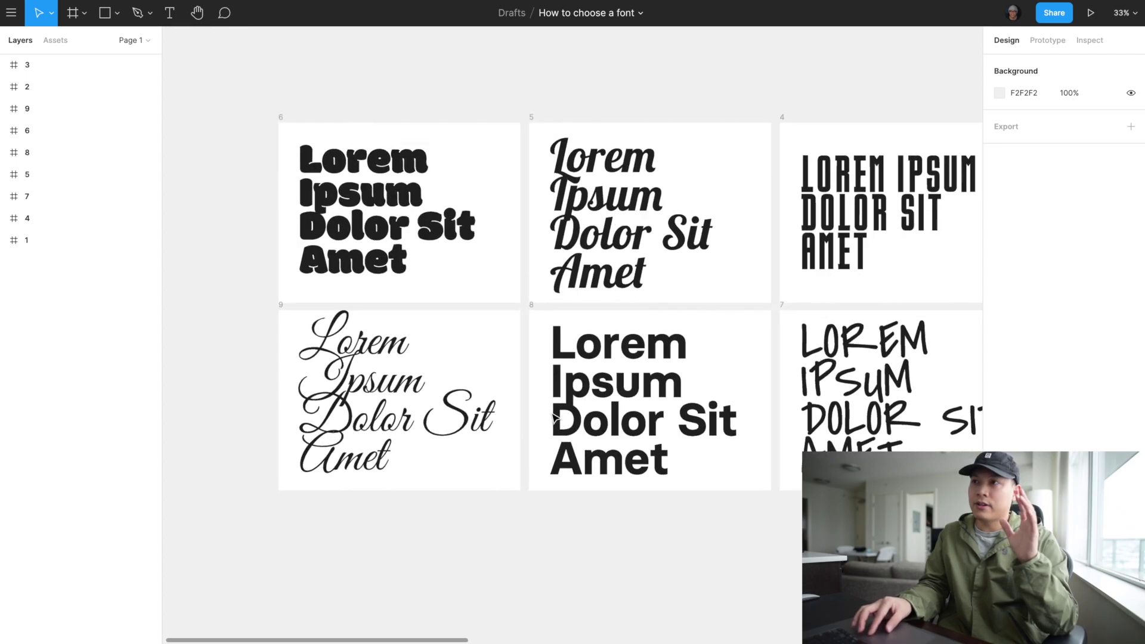
- Pan the Figma canvas right across to the first banner mockup, frame 1
{"action": "scroll", "coordinate": [553, 417], "scroll_direction": "down", "scroll_amount": 2}
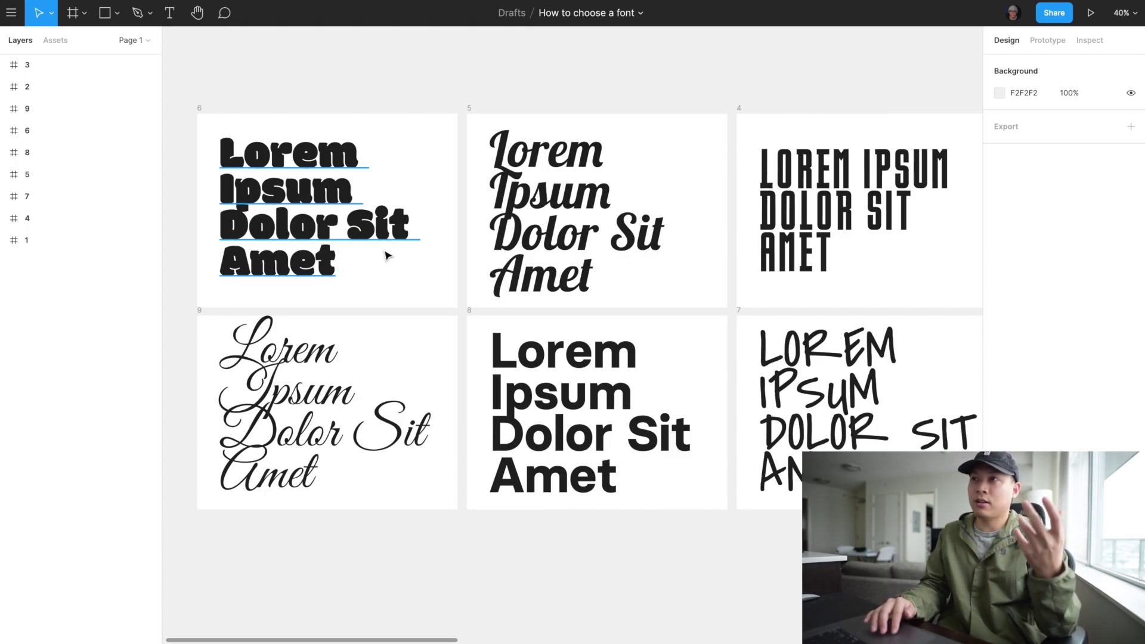
{"action": "scroll", "coordinate": [559, 267], "scroll_direction": "right", "scroll_amount": 5}
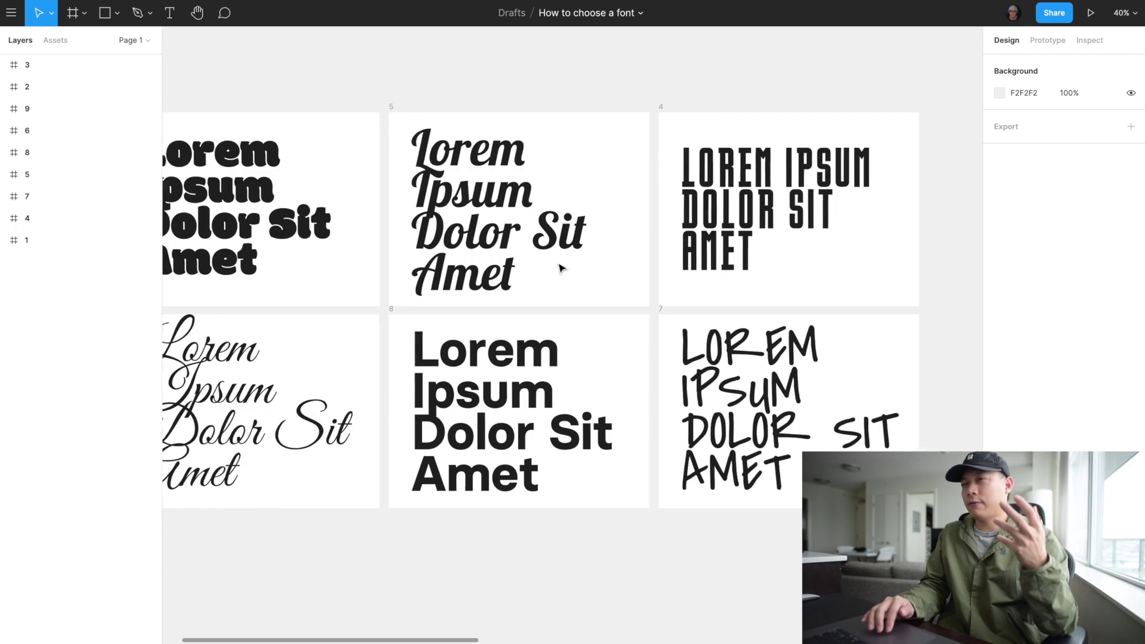
{"action": "scroll", "coordinate": [559, 267], "scroll_direction": "left", "scroll_amount": 2}
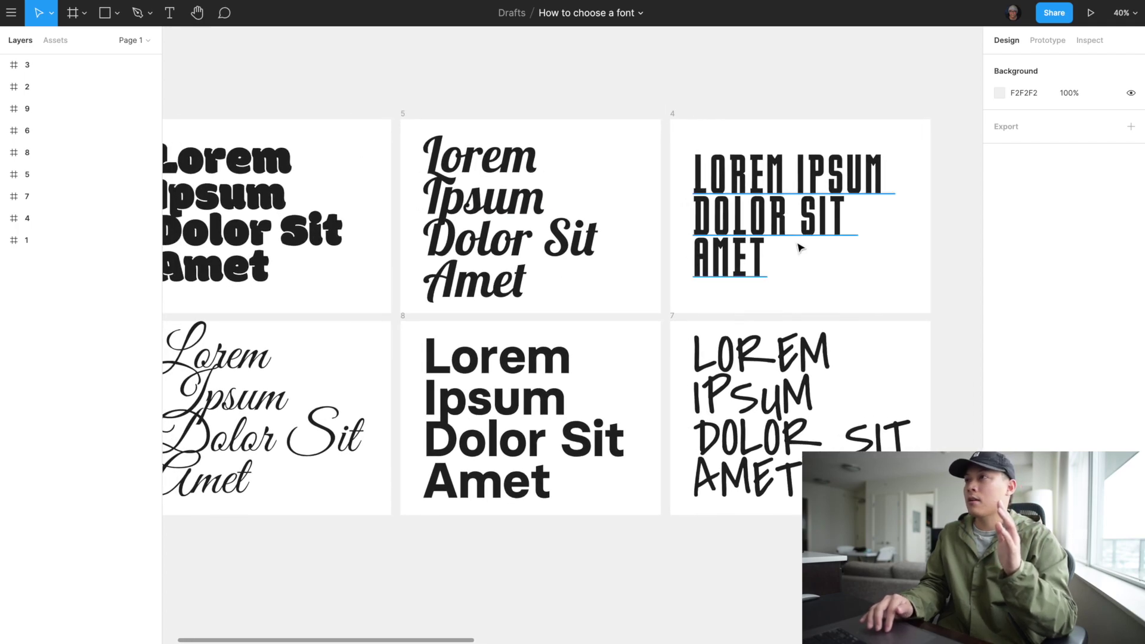
{"action": "scroll", "coordinate": [799, 248], "scroll_direction": "right", "scroll_amount": 1}
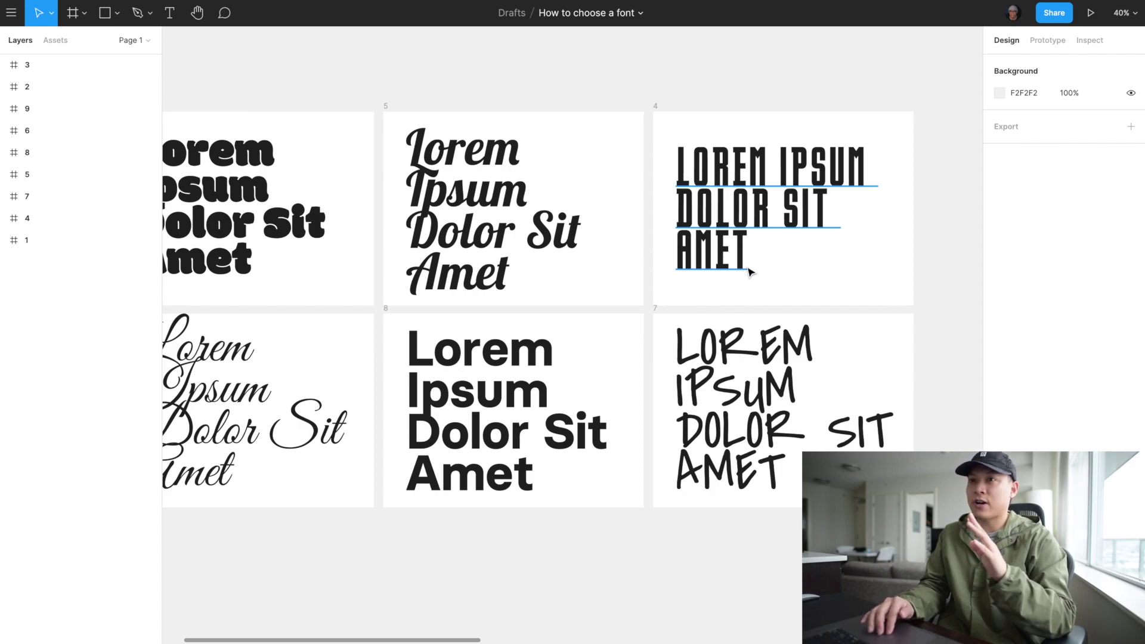
{"action": "scroll", "coordinate": [749, 269], "scroll_direction": "left", "scroll_amount": 5}
{"action": "scroll", "coordinate": [749, 268], "scroll_direction": "down", "scroll_amount": 3}
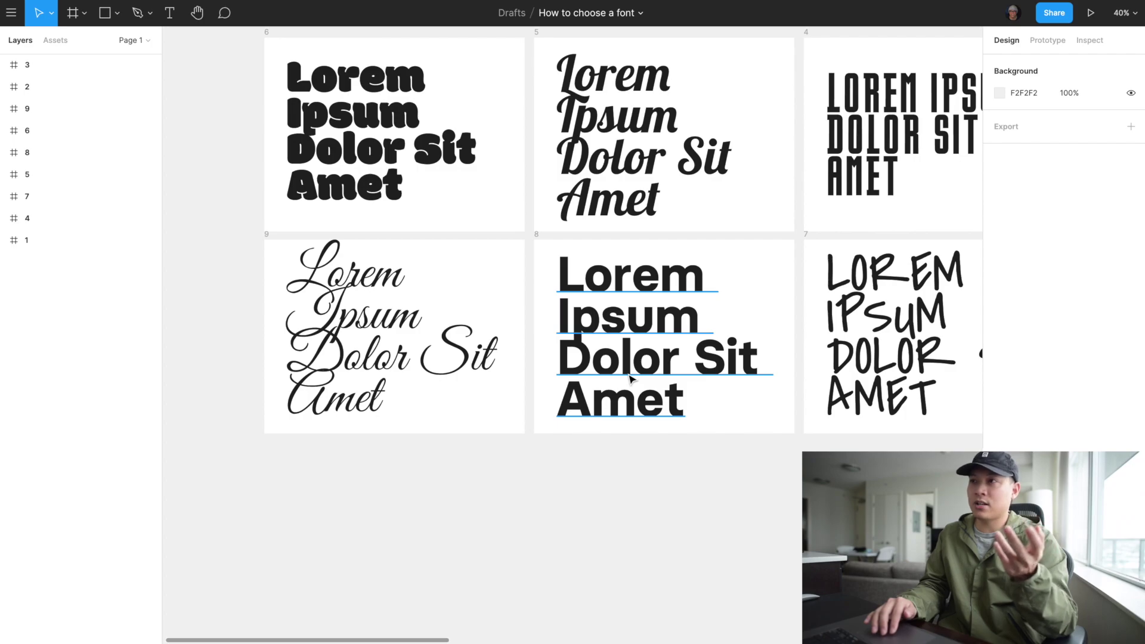
{"action": "scroll", "coordinate": [631, 378], "scroll_direction": "right", "scroll_amount": 1}
{"action": "scroll", "coordinate": [631, 377], "scroll_direction": "down", "scroll_amount": 1}
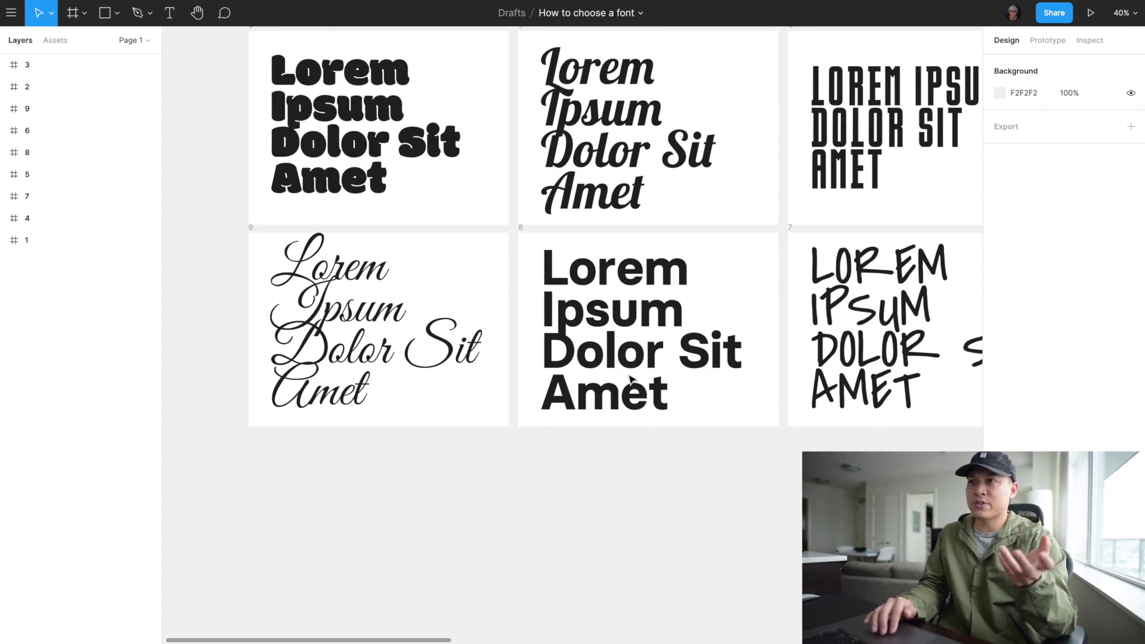
{"action": "scroll", "coordinate": [630, 377], "scroll_direction": "right", "scroll_amount": 5}
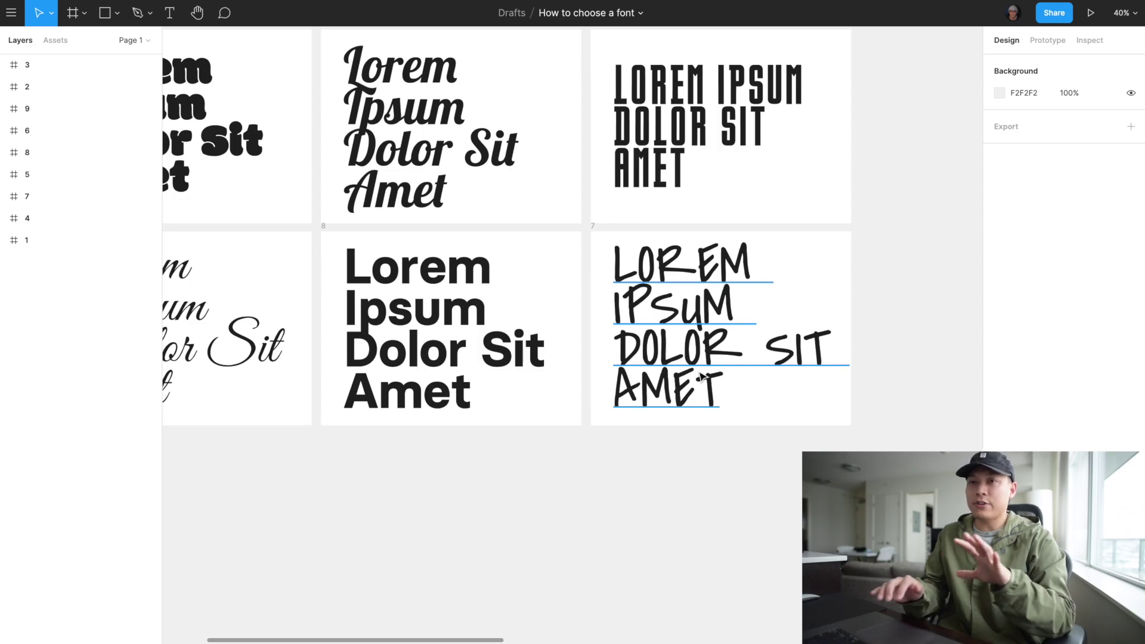
{"action": "scroll", "coordinate": [702, 377], "scroll_direction": "down", "scroll_amount": 3, "text": "ctrl"}
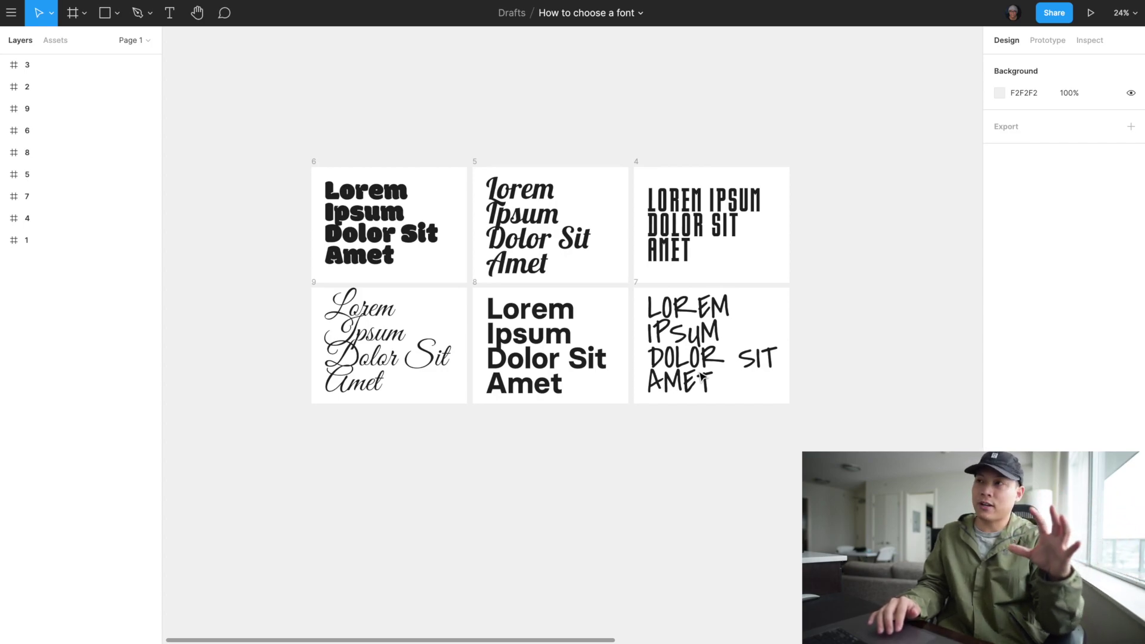
- Zoom in on the Lorem Ipsum headline, then out to about 95% to fit the banner
{"action": "scroll", "coordinate": [702, 376], "scroll_direction": "right", "scroll_amount": 10}
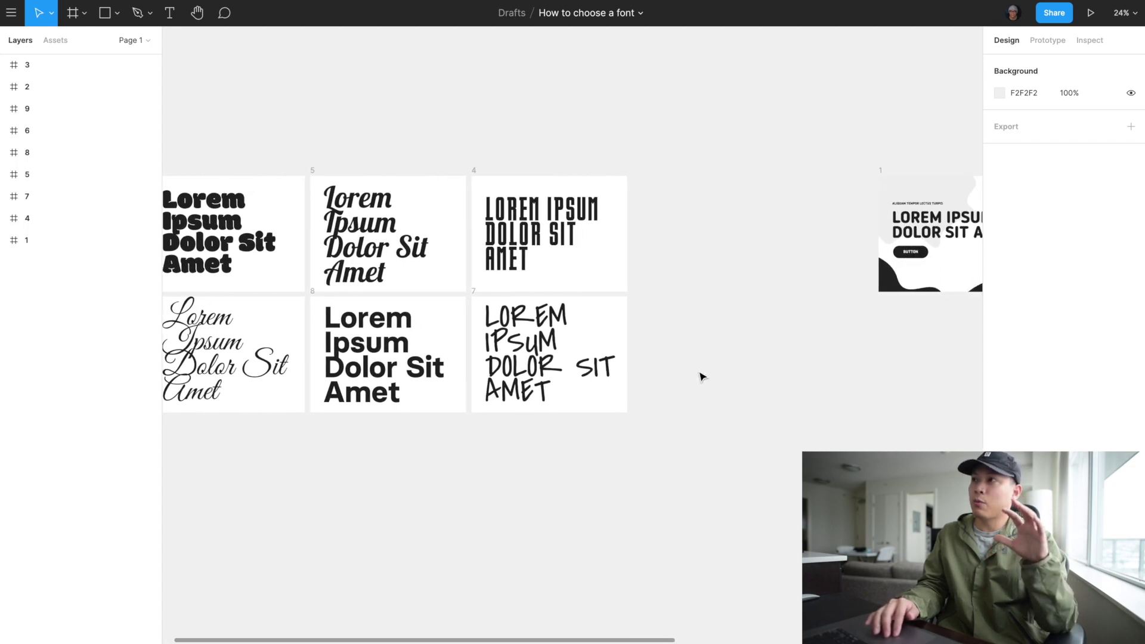
{"action": "scroll", "coordinate": [703, 377], "scroll_direction": "up", "scroll_amount": 5}
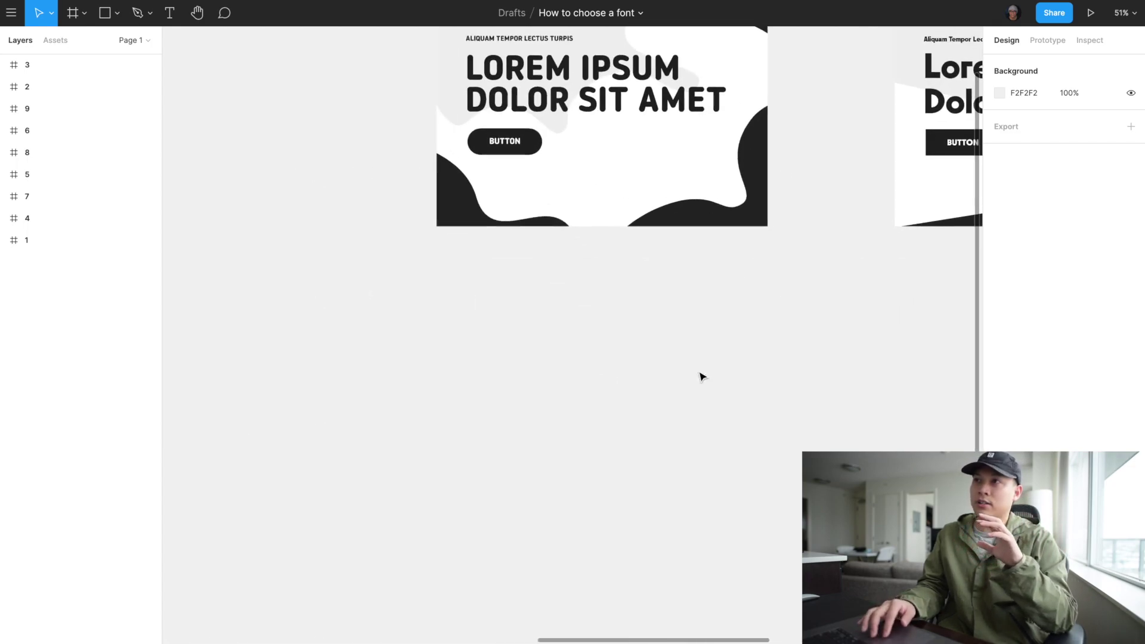
{"action": "scroll", "coordinate": [703, 377], "scroll_direction": "up", "scroll_amount": 5}
{"action": "scroll", "coordinate": [702, 377], "scroll_direction": "down", "scroll_amount": 1}
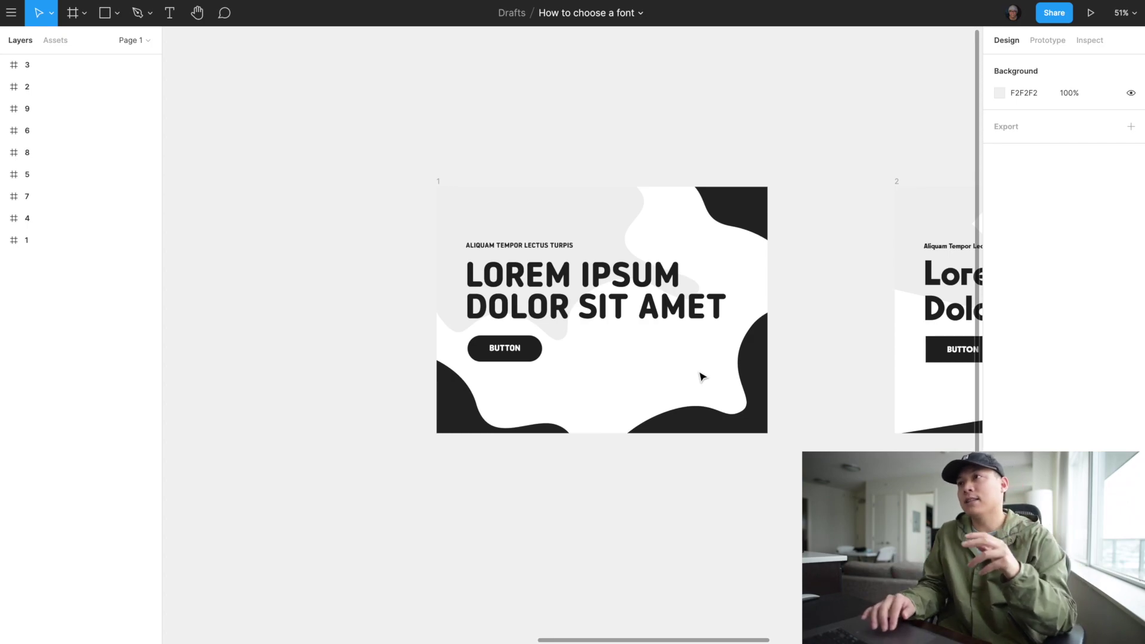
{"action": "scroll", "coordinate": [700, 376], "scroll_direction": "up", "scroll_amount": 2}
{"action": "scroll", "coordinate": [705, 373], "scroll_direction": "up", "scroll_amount": 3}
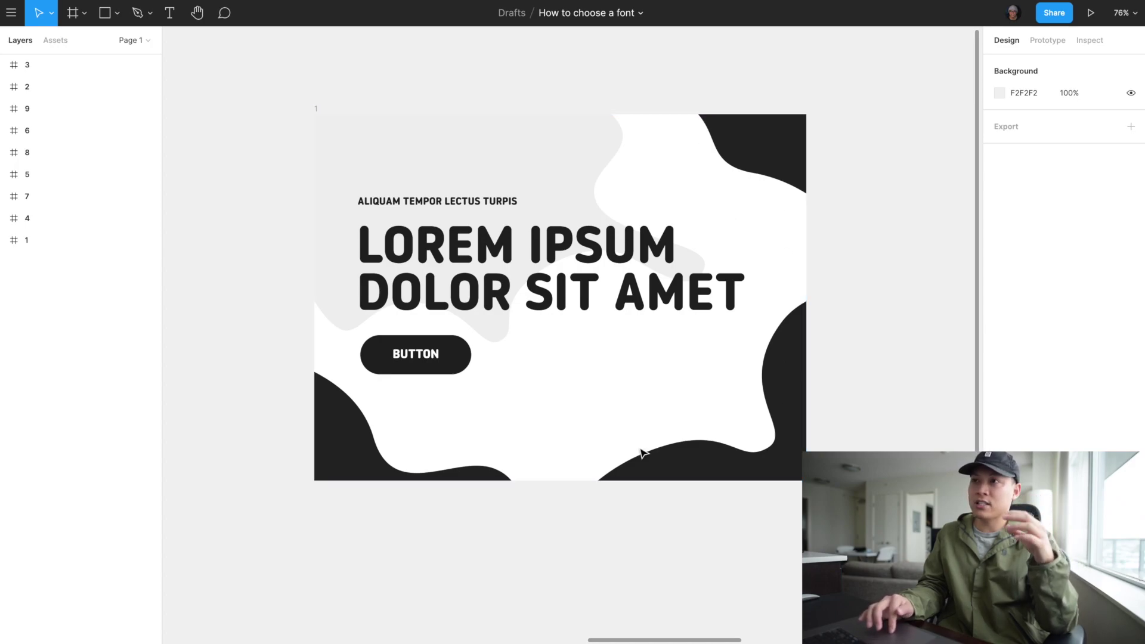
{"action": "scroll", "coordinate": [398, 361], "scroll_direction": "up", "scroll_amount": 10}
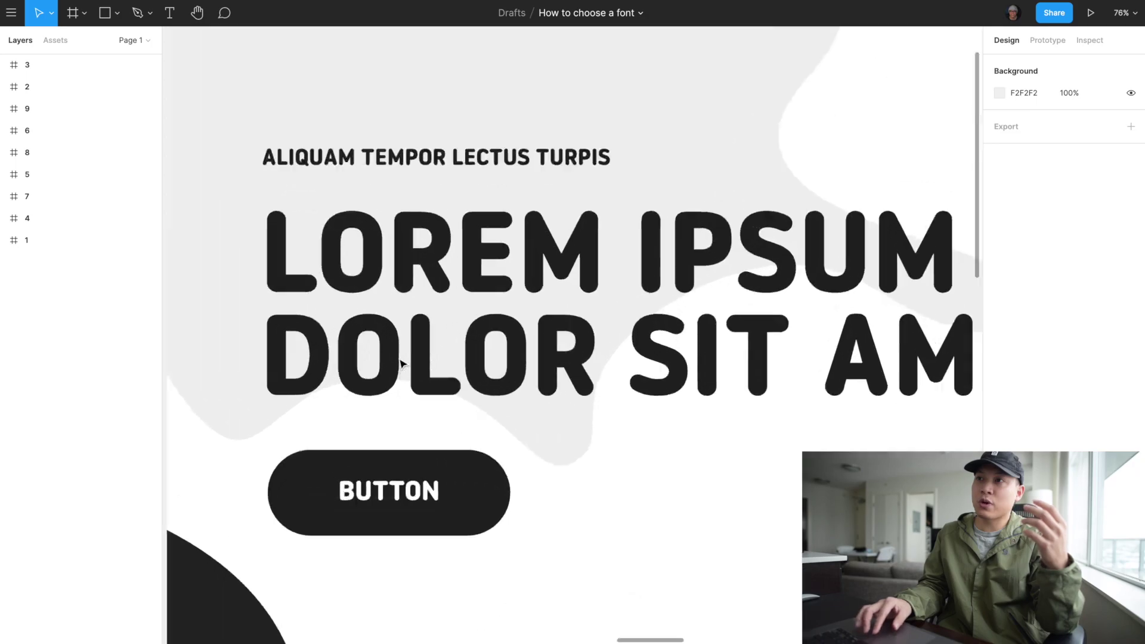
{"action": "scroll", "coordinate": [399, 361], "scroll_direction": "left", "scroll_amount": 3}
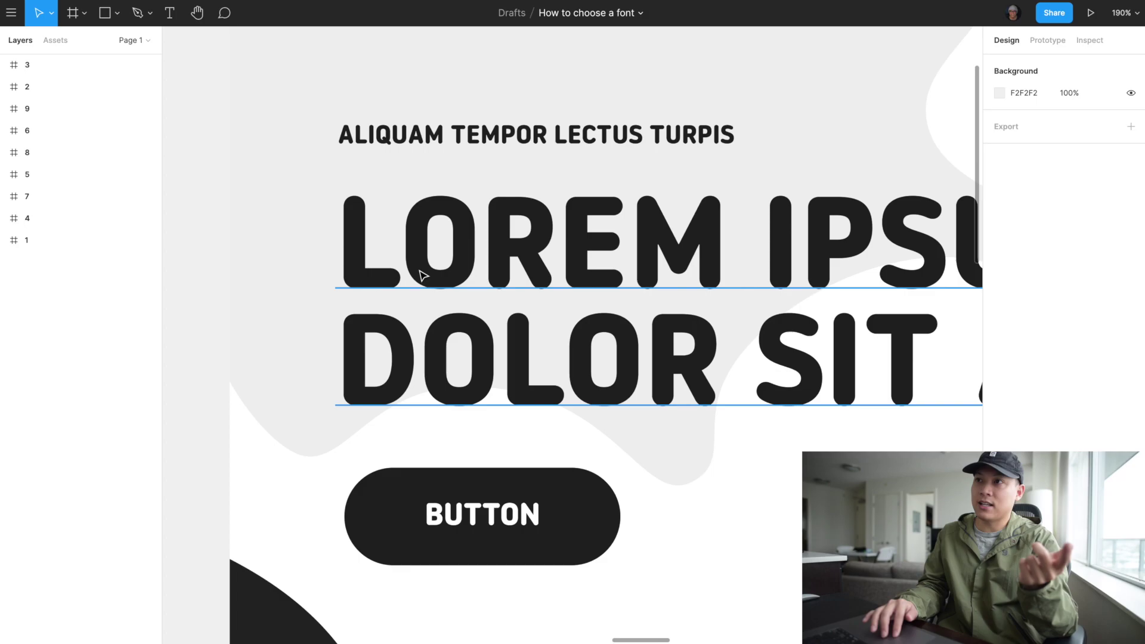
{"action": "scroll", "coordinate": [422, 276], "scroll_direction": "right", "scroll_amount": 1}
{"action": "scroll", "coordinate": [543, 275], "scroll_direction": "right", "scroll_amount": 4}
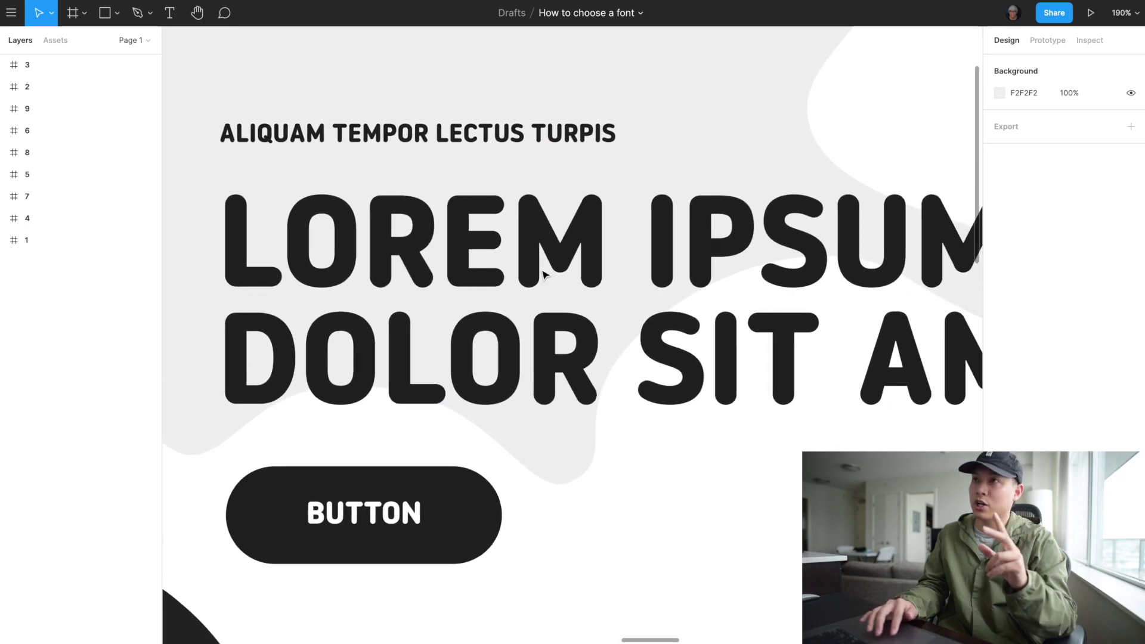
{"action": "scroll", "coordinate": [543, 275], "scroll_direction": "down", "scroll_amount": 5}
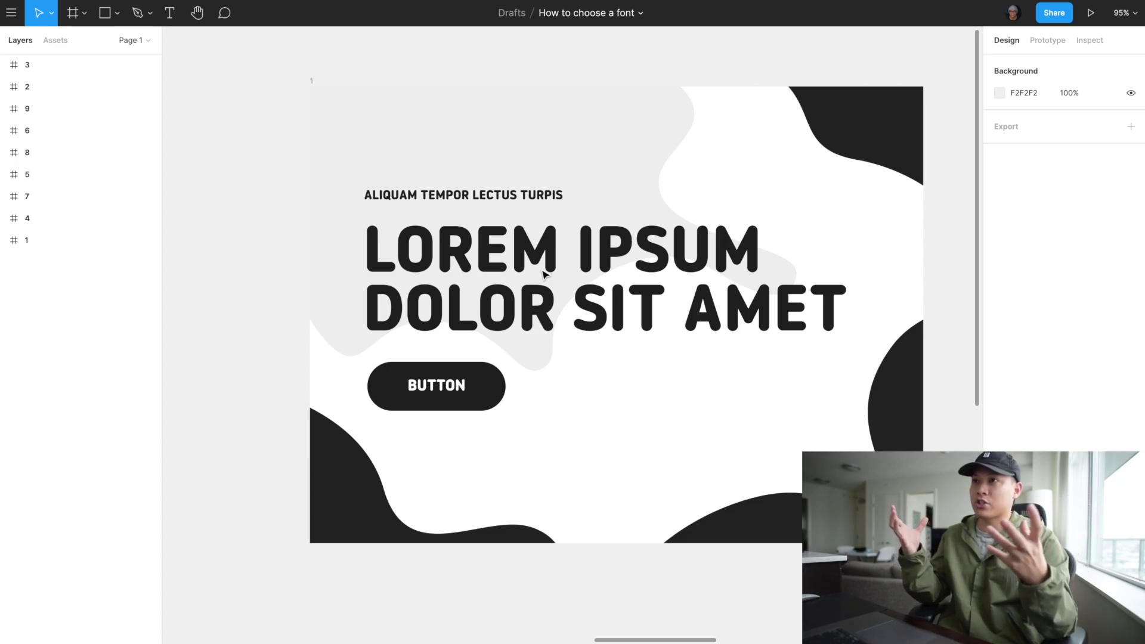
- Jump to the next banner mockup and look over frame 2's two-line headline
{"action": "key", "text": "n"}
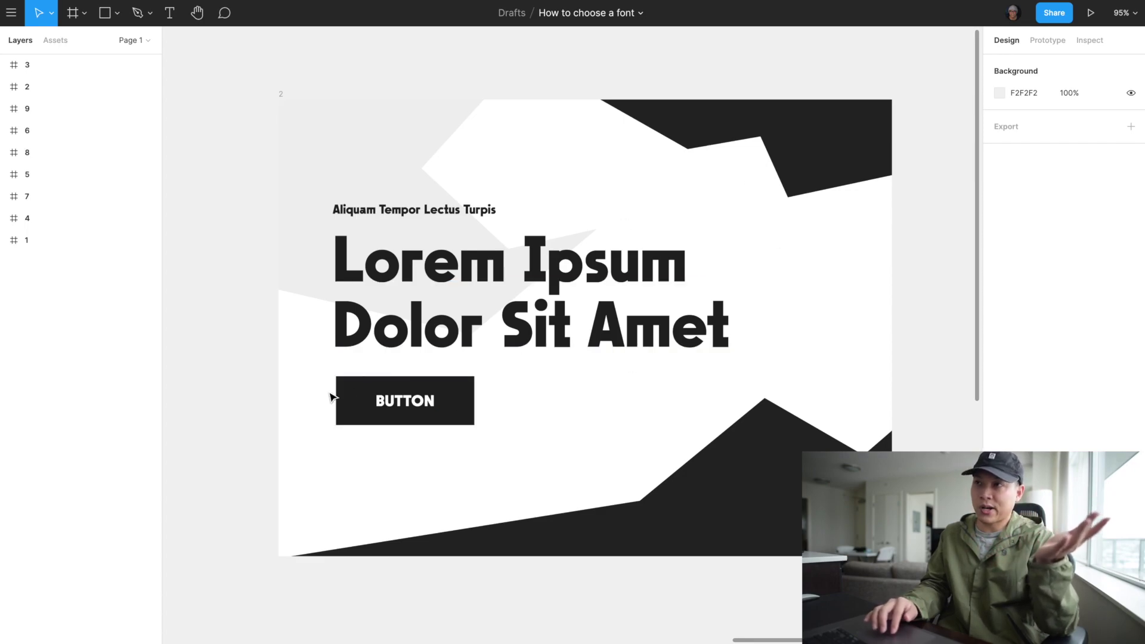
{"action": "scroll", "coordinate": [329, 396], "scroll_direction": "up", "scroll_amount": 5}
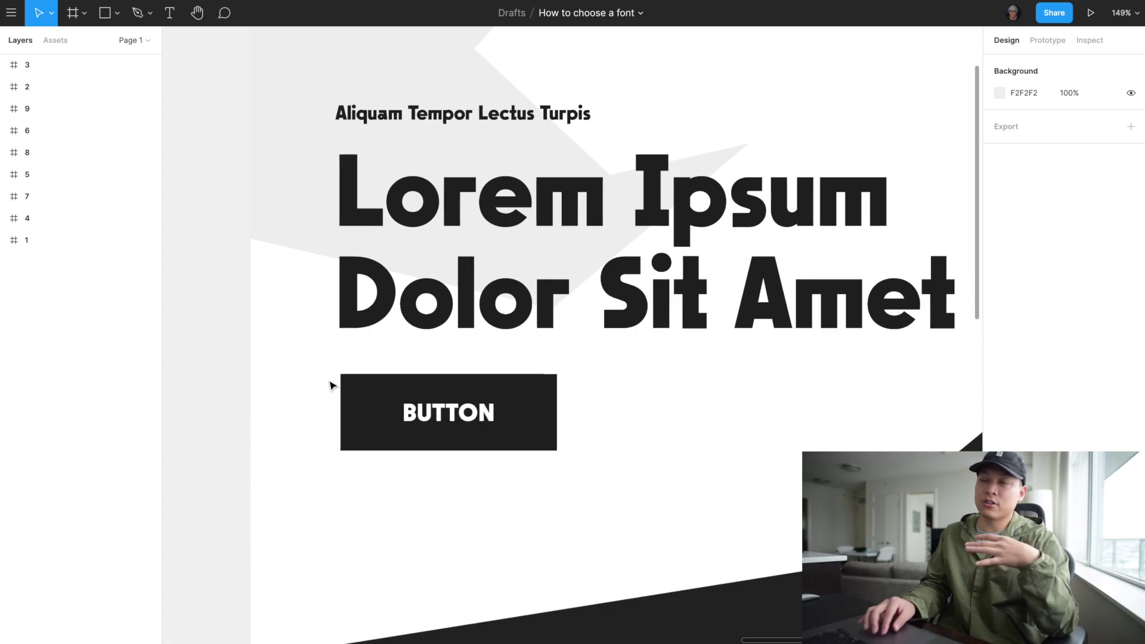
{"action": "scroll", "coordinate": [332, 386], "scroll_direction": "up", "scroll_amount": 2}
{"action": "scroll", "coordinate": [332, 386], "scroll_direction": "up", "scroll_amount": 3}
{"action": "scroll", "coordinate": [332, 385], "scroll_direction": "left", "scroll_amount": 4}
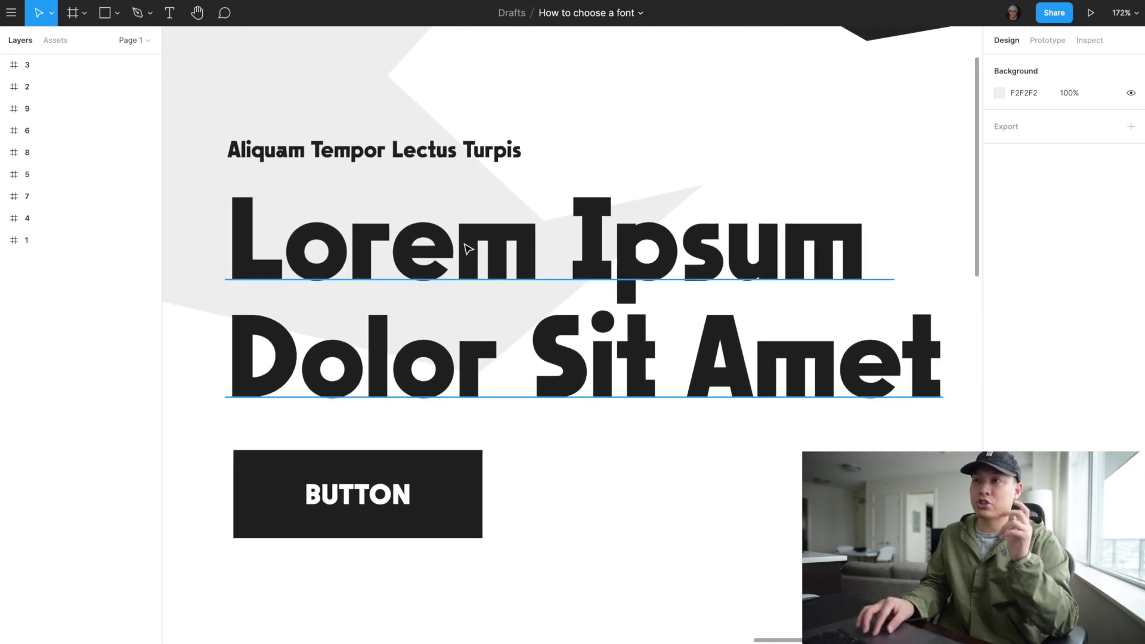
{"action": "scroll", "coordinate": [468, 250], "scroll_direction": "up", "scroll_amount": 5}
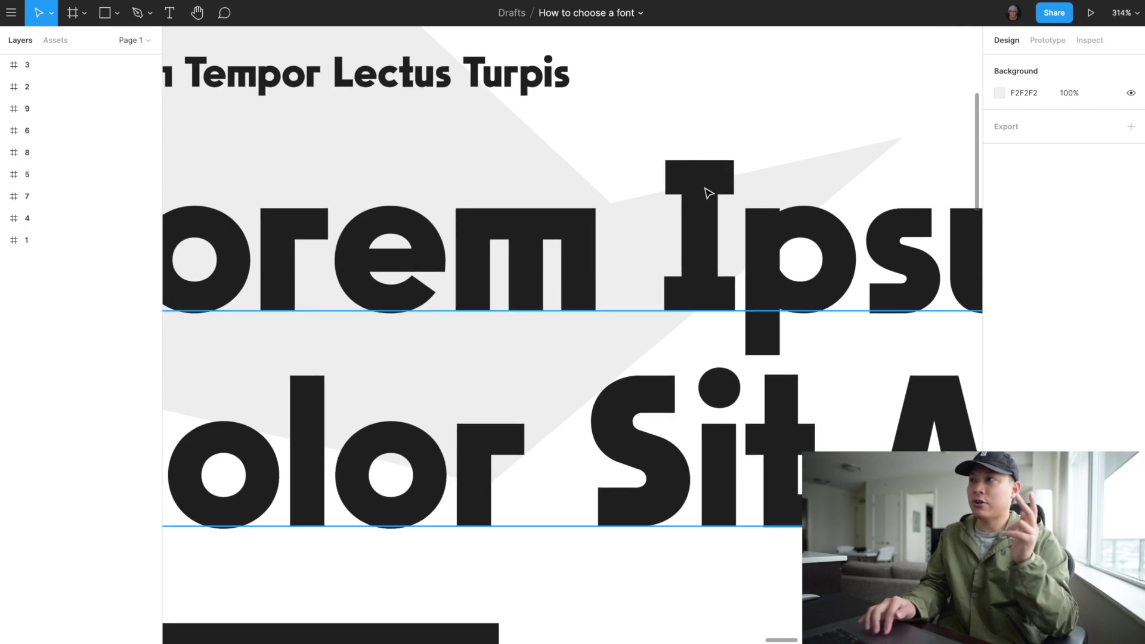
- Pan around frame 2, then jump ahead to centre frame 3
{"action": "scroll", "coordinate": [706, 191], "scroll_direction": "right", "scroll_amount": 8}
{"action": "scroll", "coordinate": [706, 190], "scroll_direction": "down", "scroll_amount": 4}
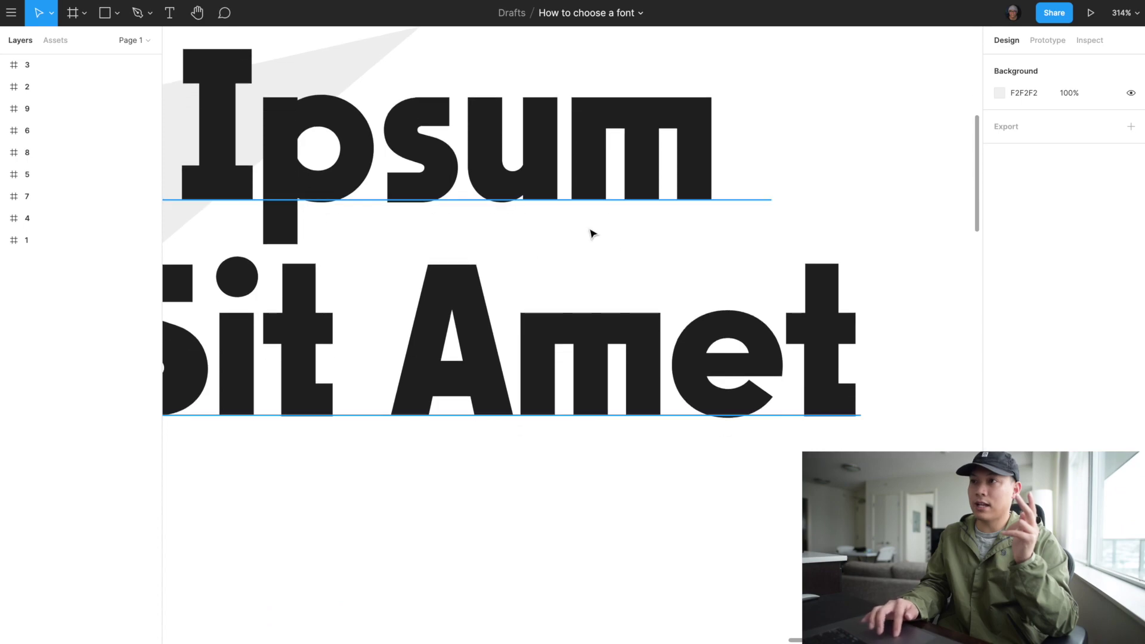
{"action": "scroll", "coordinate": [456, 313], "scroll_direction": "down", "scroll_amount": 10, "text": "ctrl"}
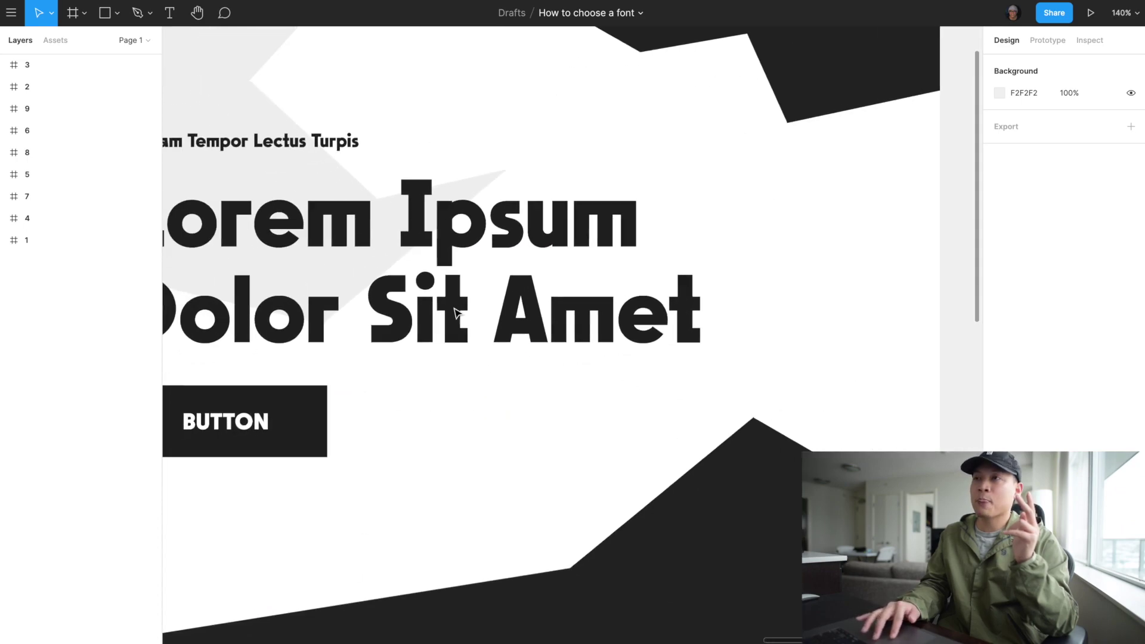
{"action": "scroll", "coordinate": [455, 310], "scroll_direction": "left", "scroll_amount": 1}
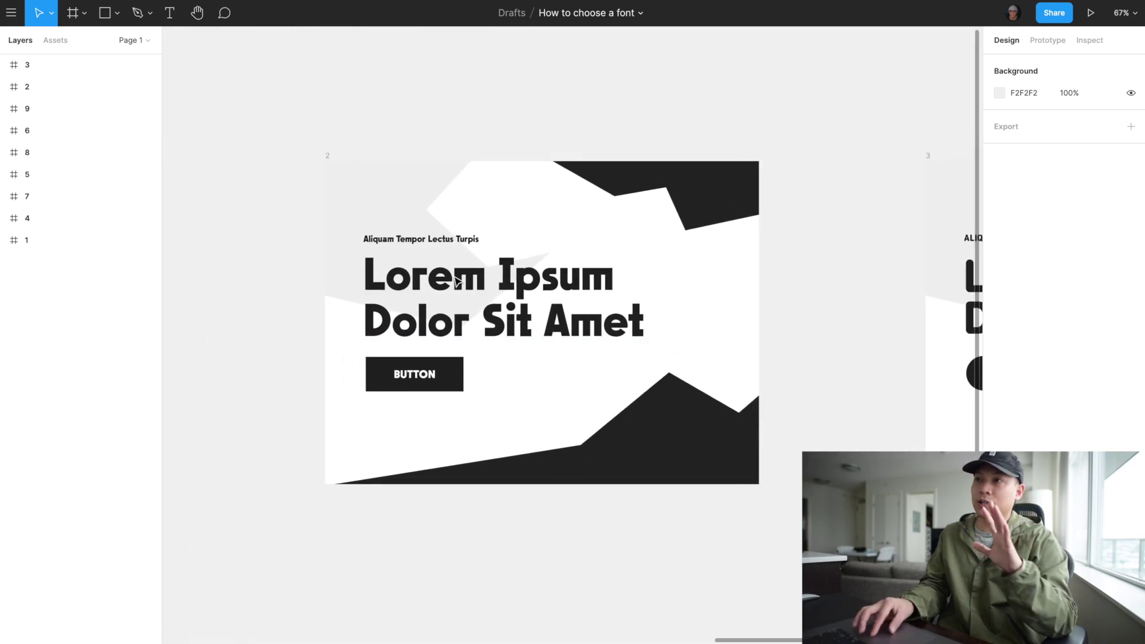
{"action": "scroll", "coordinate": [457, 281], "scroll_direction": "up", "scroll_amount": 3, "text": "ctrl"}
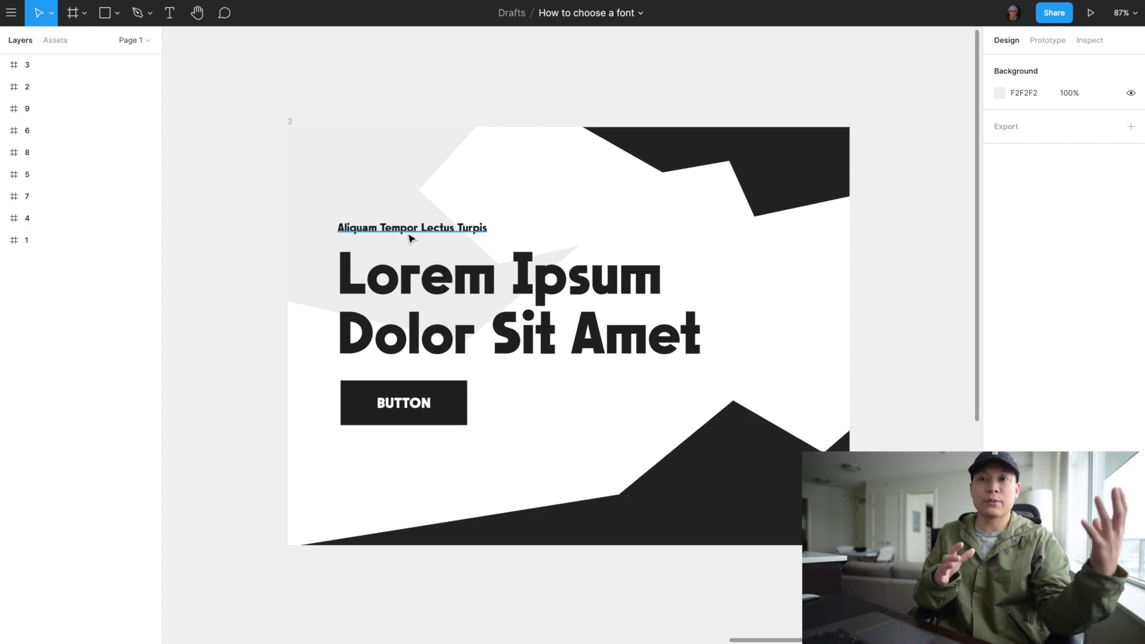
{"action": "scroll", "coordinate": [409, 238], "scroll_direction": "down", "scroll_amount": 3, "text": "ctrl"}
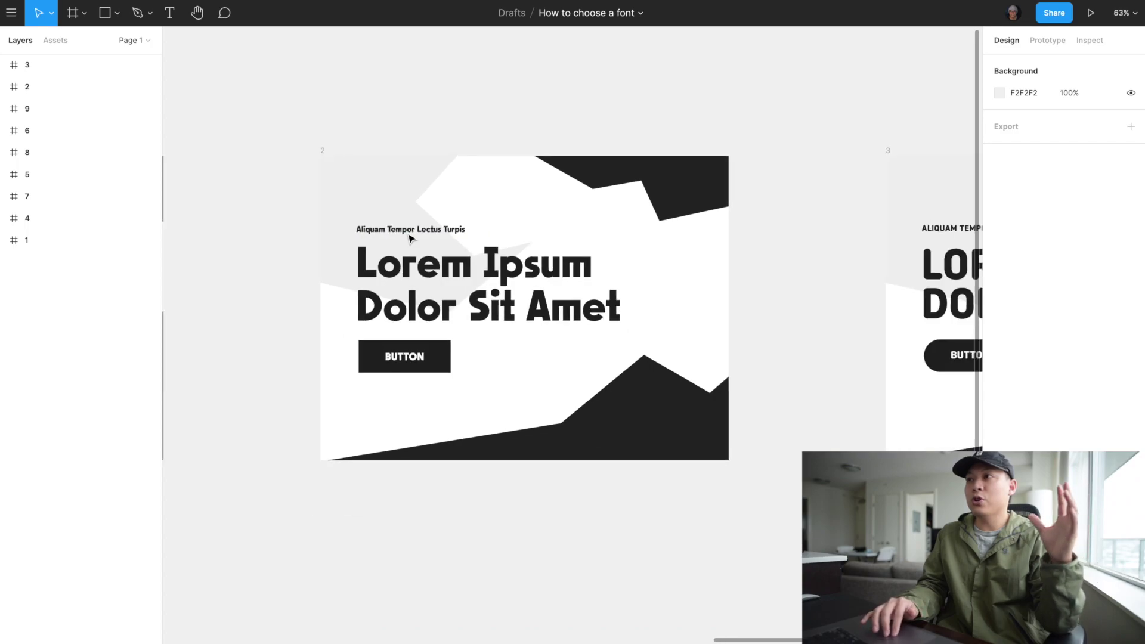
{"action": "key", "text": "n"}
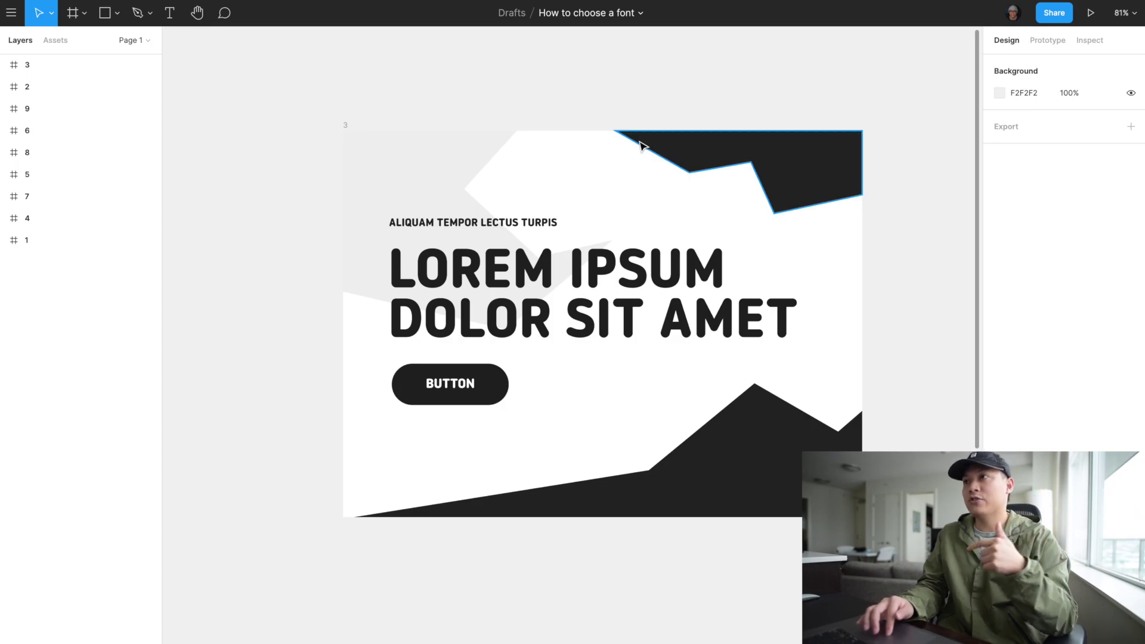
{"action": "scroll", "coordinate": [482, 349], "scroll_direction": "up", "scroll_amount": 5}
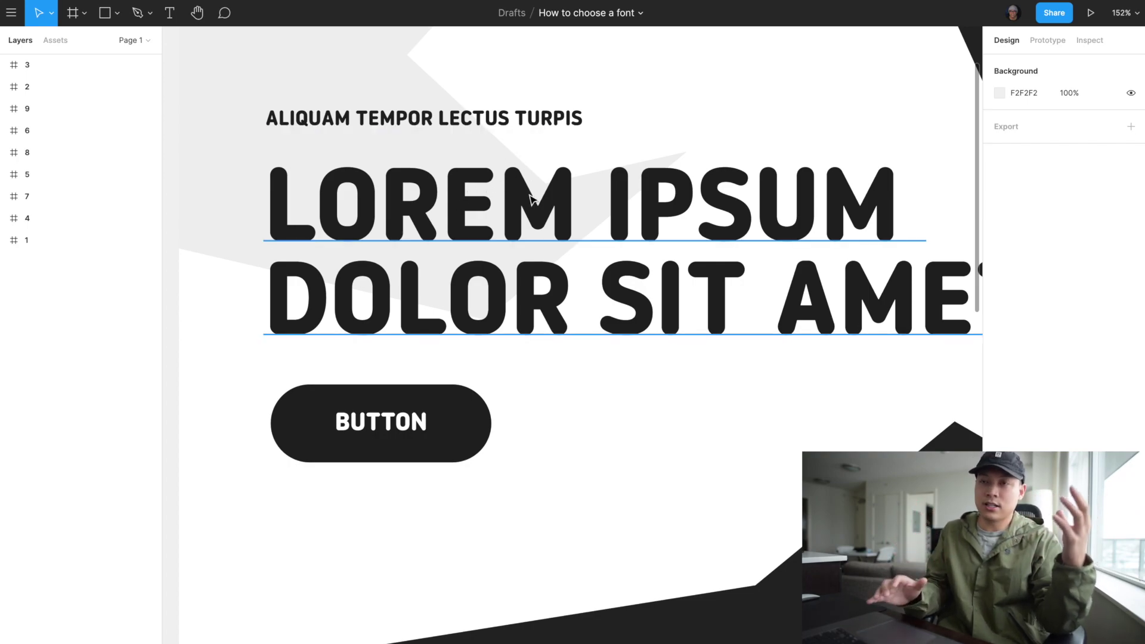
{"action": "scroll", "coordinate": [531, 199], "scroll_direction": "down", "scroll_amount": 5}
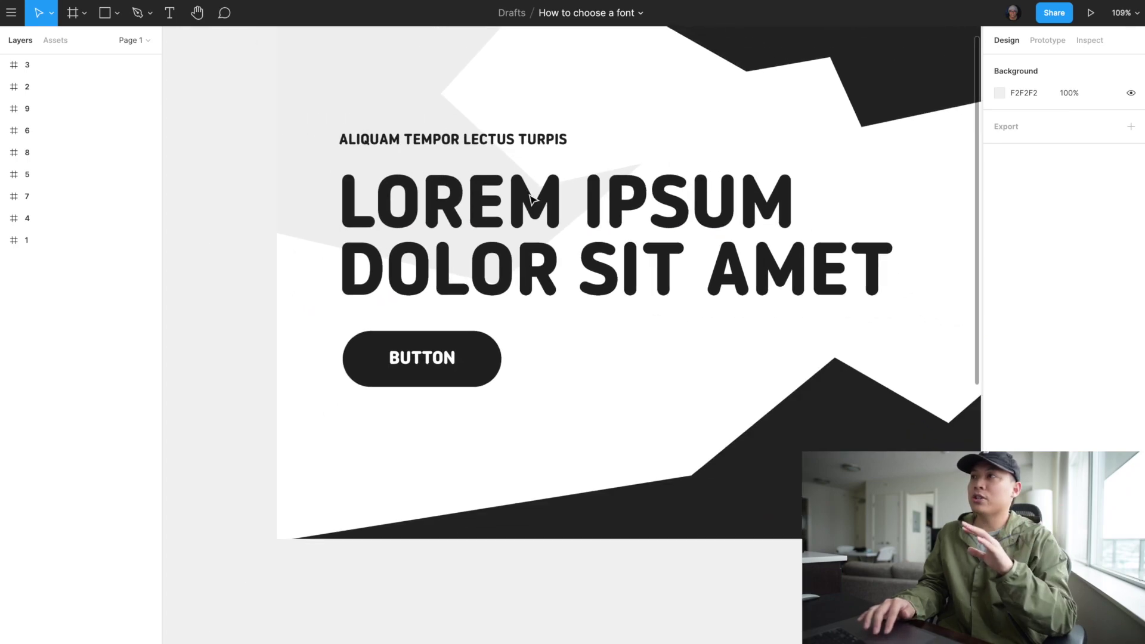
{"action": "scroll", "coordinate": [531, 198], "scroll_direction": "up", "scroll_amount": 1}
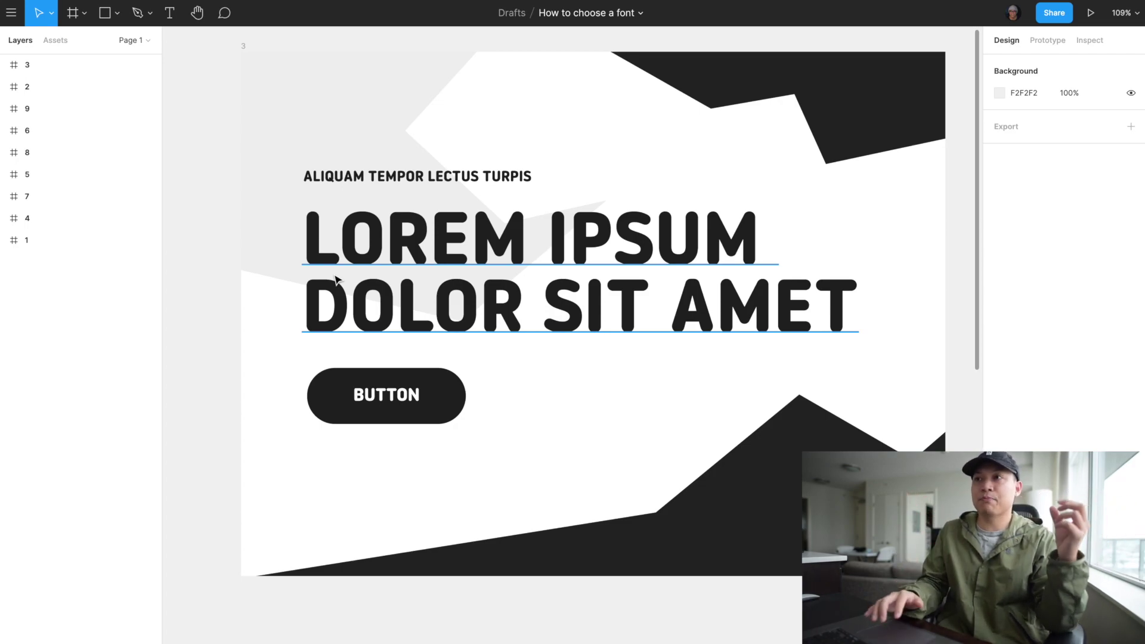
{"action": "scroll", "coordinate": [335, 281], "scroll_direction": "down", "scroll_amount": 5}
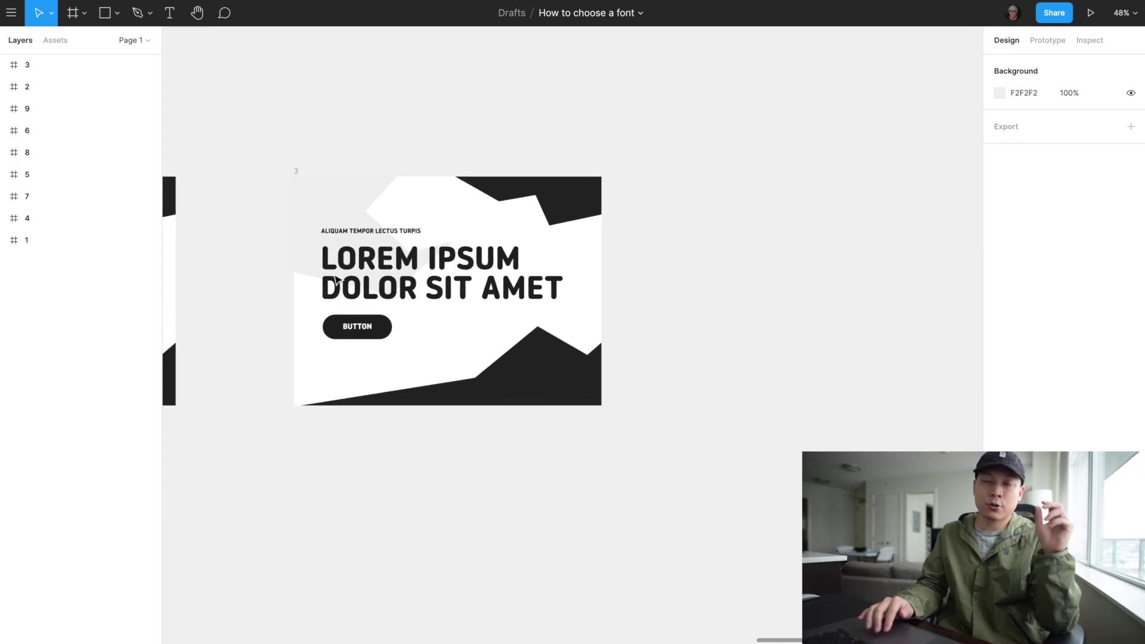
{"action": "scroll", "coordinate": [335, 280], "scroll_direction": "left", "scroll_amount": 3}
{"action": "scroll", "coordinate": [335, 279], "scroll_direction": "left", "scroll_amount": 2}
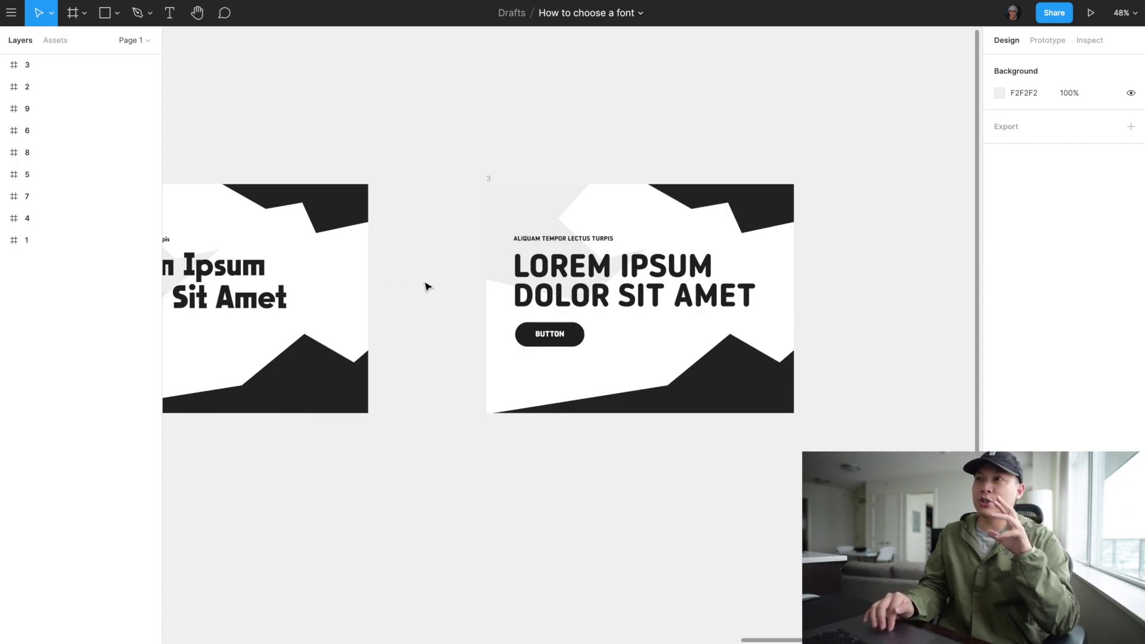
{"action": "scroll", "coordinate": [561, 284], "scroll_direction": "left", "scroll_amount": 5}
{"action": "scroll", "coordinate": [561, 283], "scroll_direction": "left", "scroll_amount": 6}
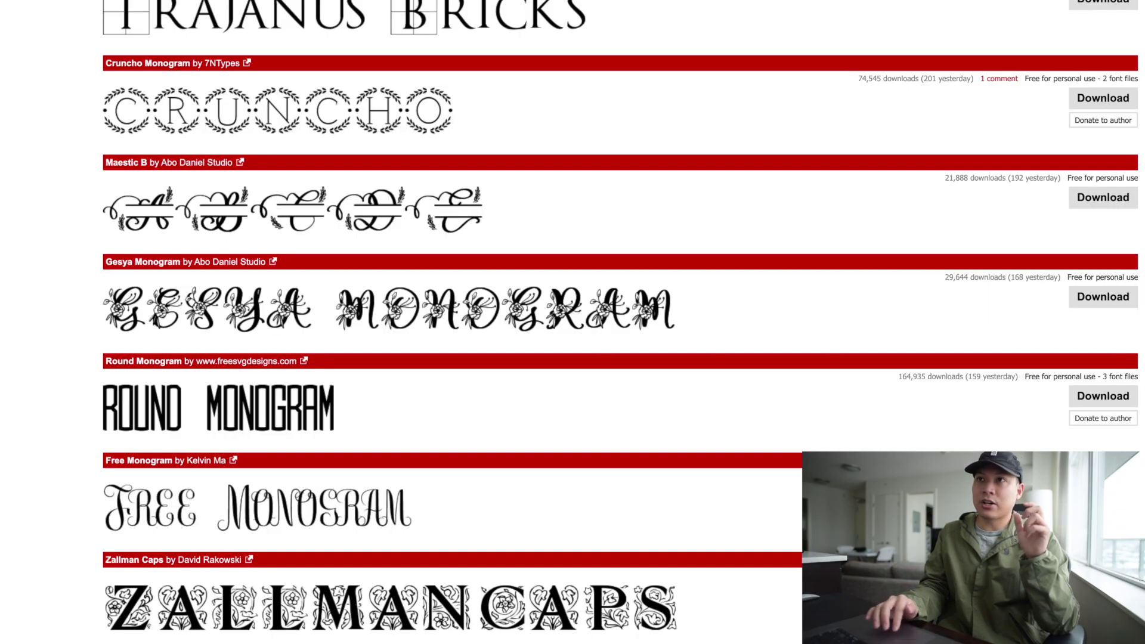
{"action": "scroll", "coordinate": [271, 156], "scroll_direction": "up", "scroll_amount": 10}
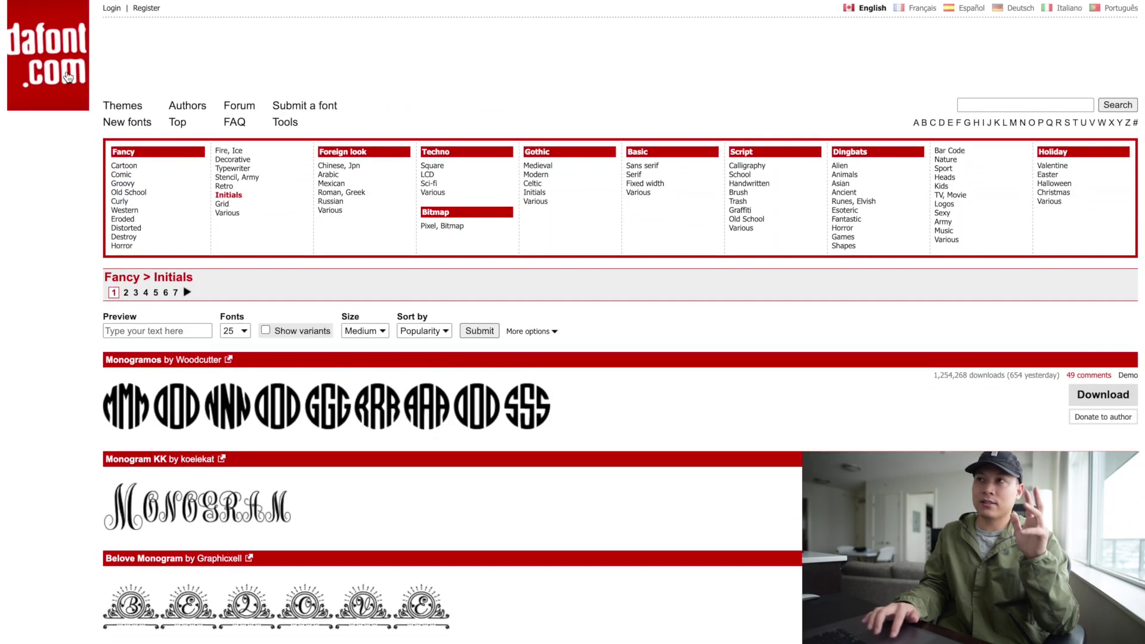
- Return to the dafont home page and open the Fancy > Old School font category
{"action": "left_click", "coordinate": [90, 92]}
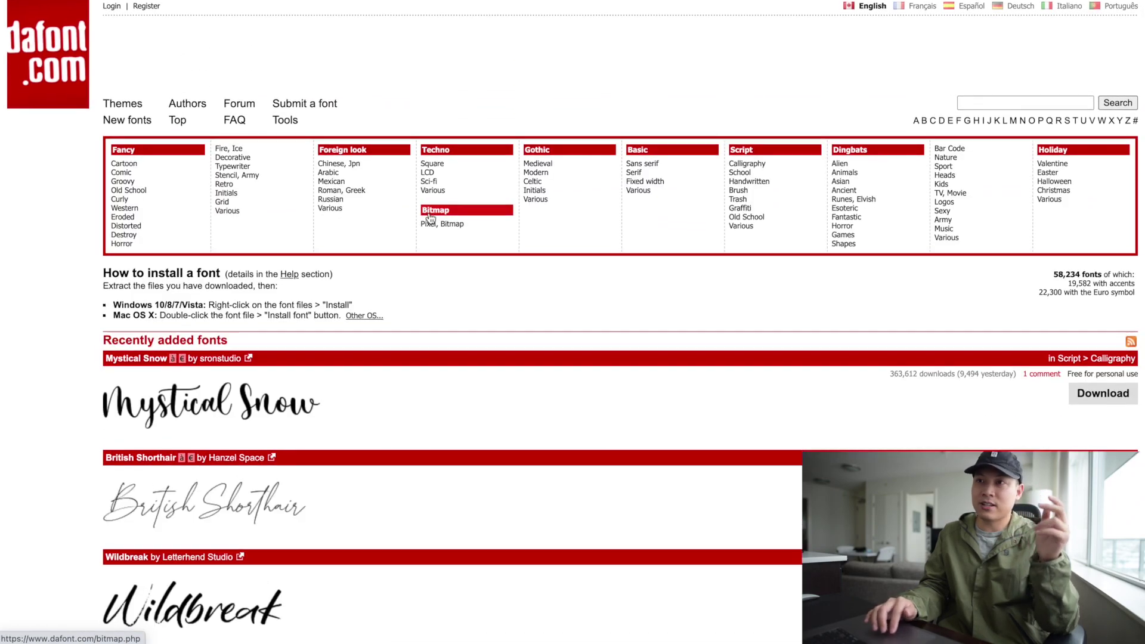
{"action": "scroll", "coordinate": [429, 216], "scroll_direction": "down", "scroll_amount": 7}
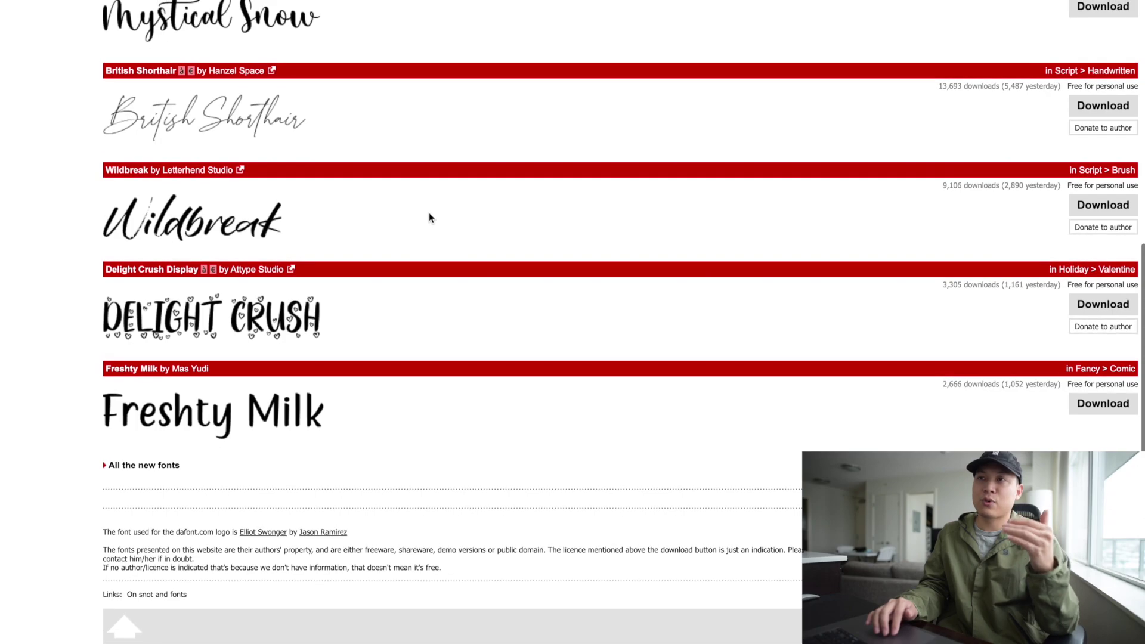
{"action": "scroll", "coordinate": [431, 218], "scroll_direction": "up", "scroll_amount": 7}
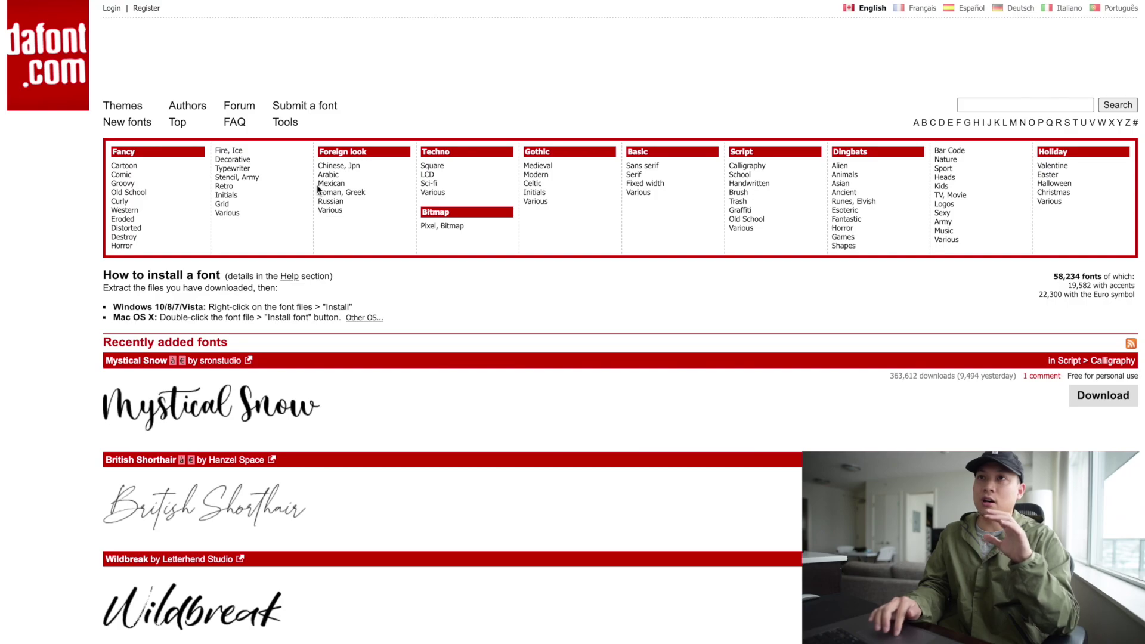
{"action": "left_click", "coordinate": [134, 195]}
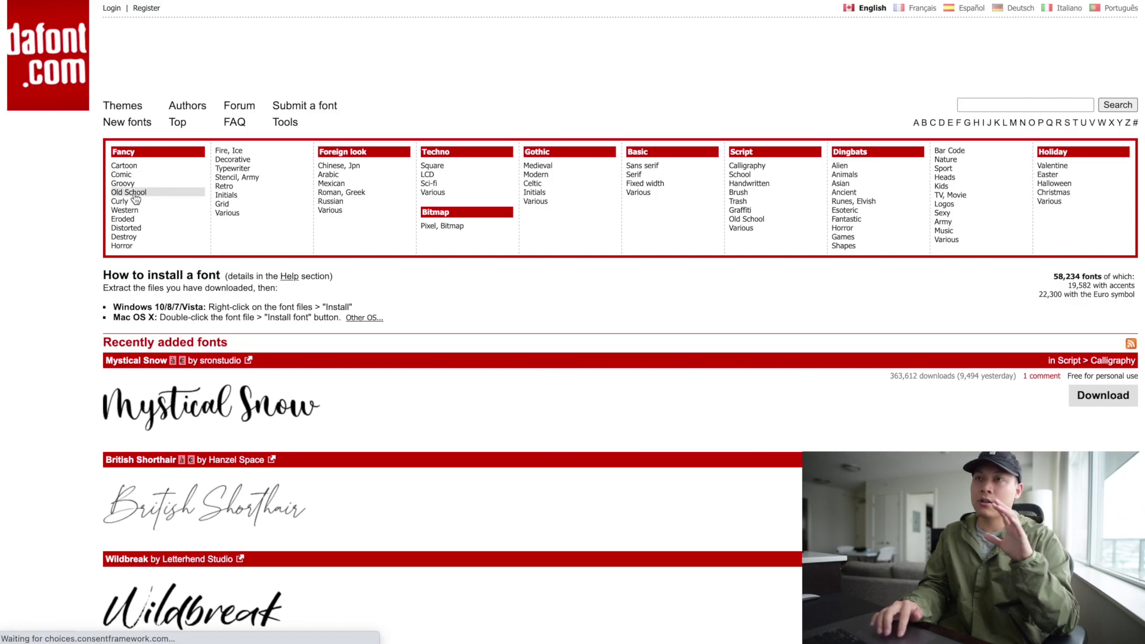
{"action": "scroll", "coordinate": [264, 360], "scroll_direction": "down", "scroll_amount": 2}
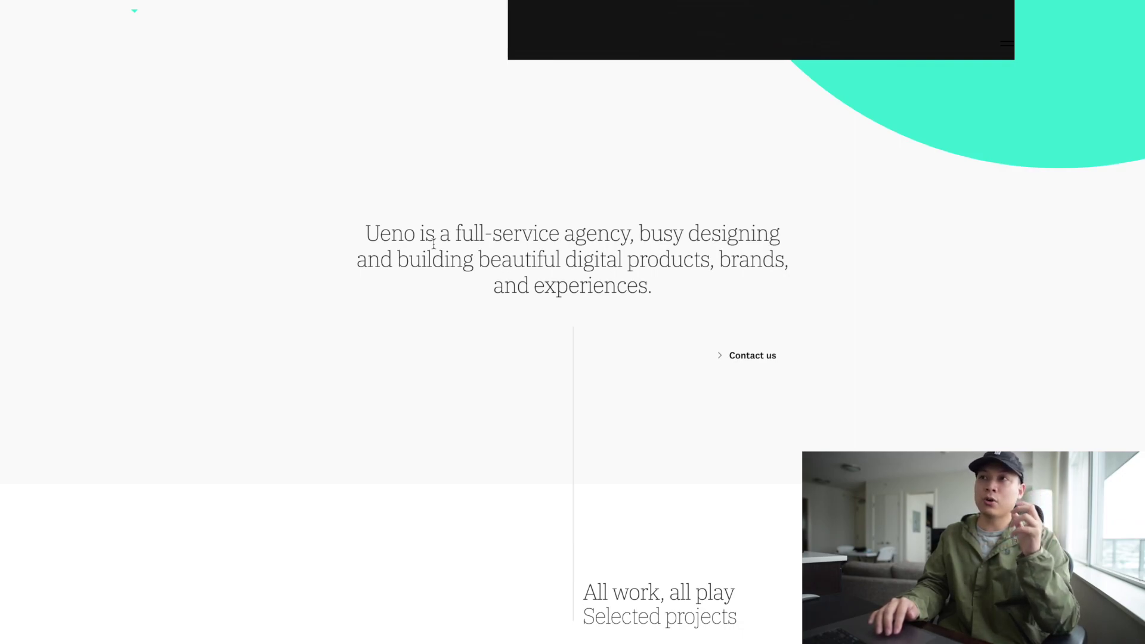
- Scroll through Ueno's project grid and back up to the ClearMotion feature and agency intro
{"action": "scroll", "coordinate": [434, 243], "scroll_direction": "up", "scroll_amount": 2}
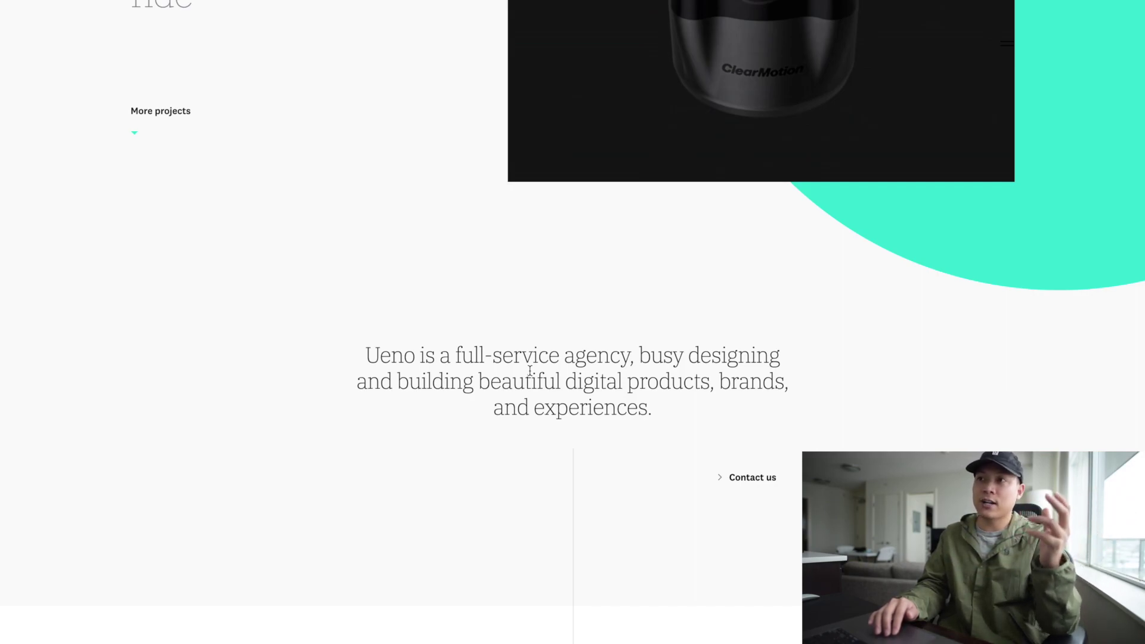
{"action": "scroll", "coordinate": [529, 370], "scroll_direction": "down", "scroll_amount": 7}
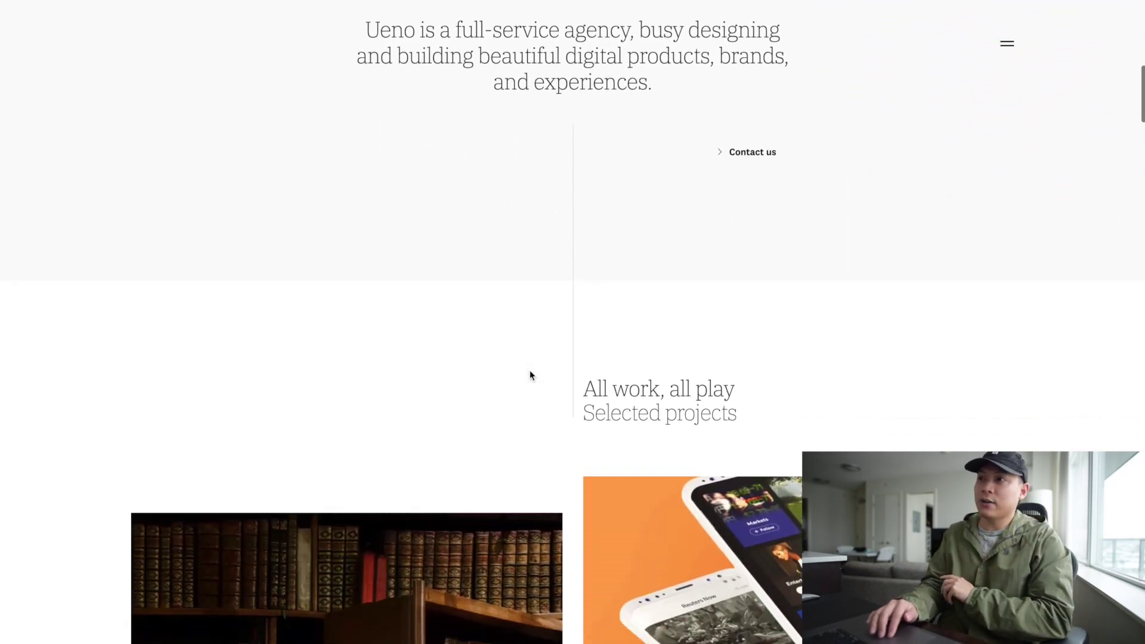
{"action": "scroll", "coordinate": [529, 370], "scroll_direction": "down", "scroll_amount": 12}
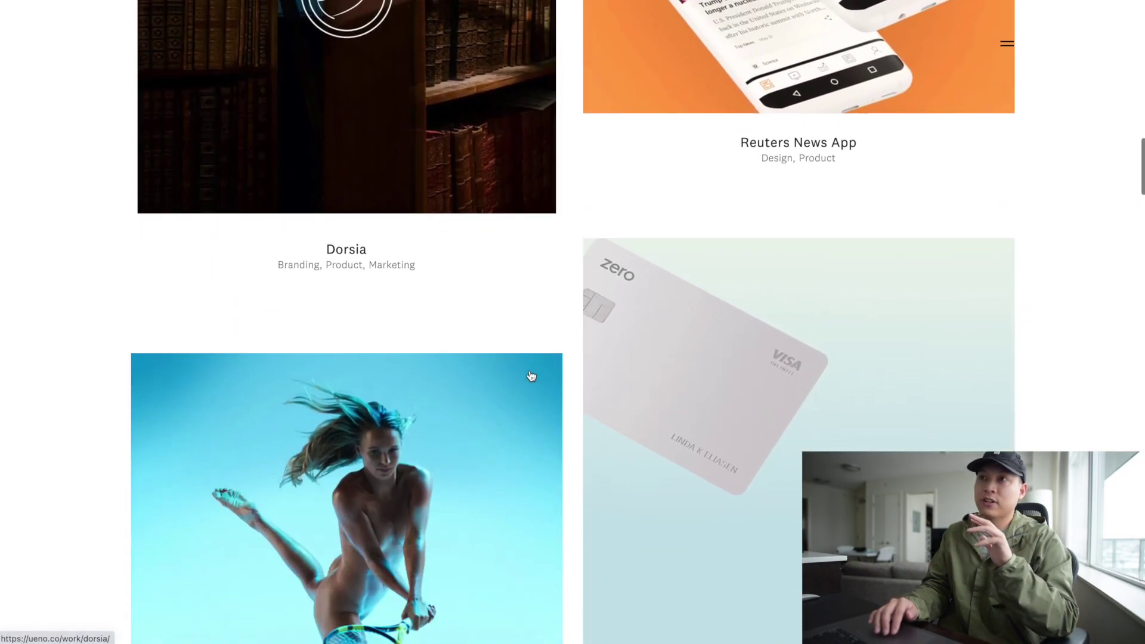
{"action": "scroll", "coordinate": [531, 375], "scroll_direction": "down", "scroll_amount": 12}
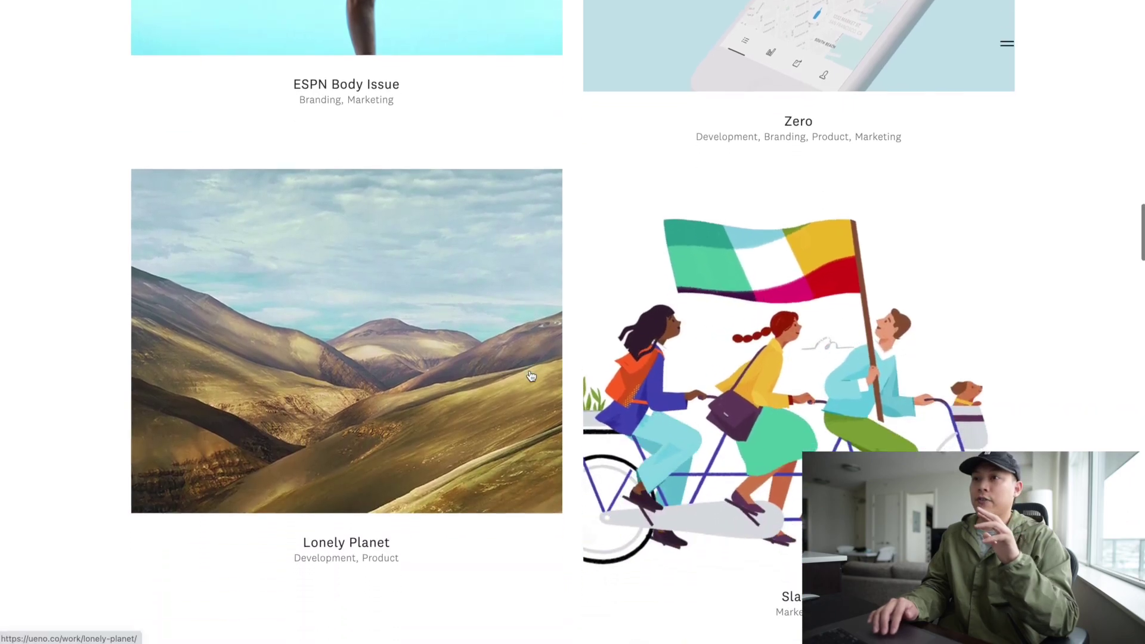
{"action": "scroll", "coordinate": [531, 376], "scroll_direction": "down", "scroll_amount": 5}
{"action": "scroll", "coordinate": [531, 375], "scroll_direction": "up", "scroll_amount": 16}
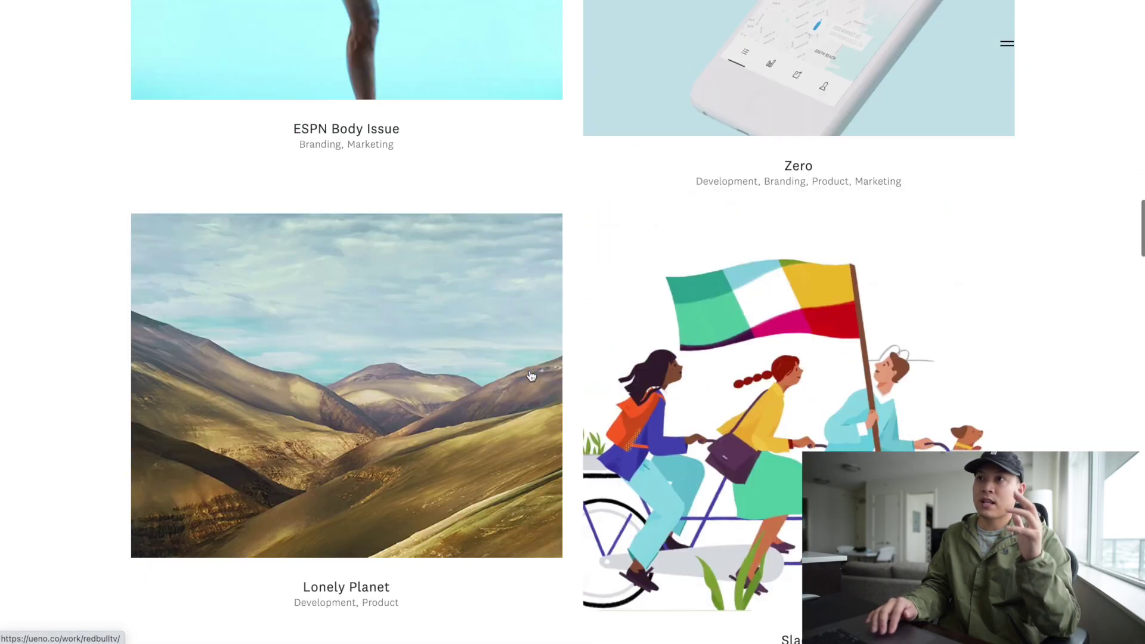
{"action": "scroll", "coordinate": [530, 376], "scroll_direction": "up", "scroll_amount": 20}
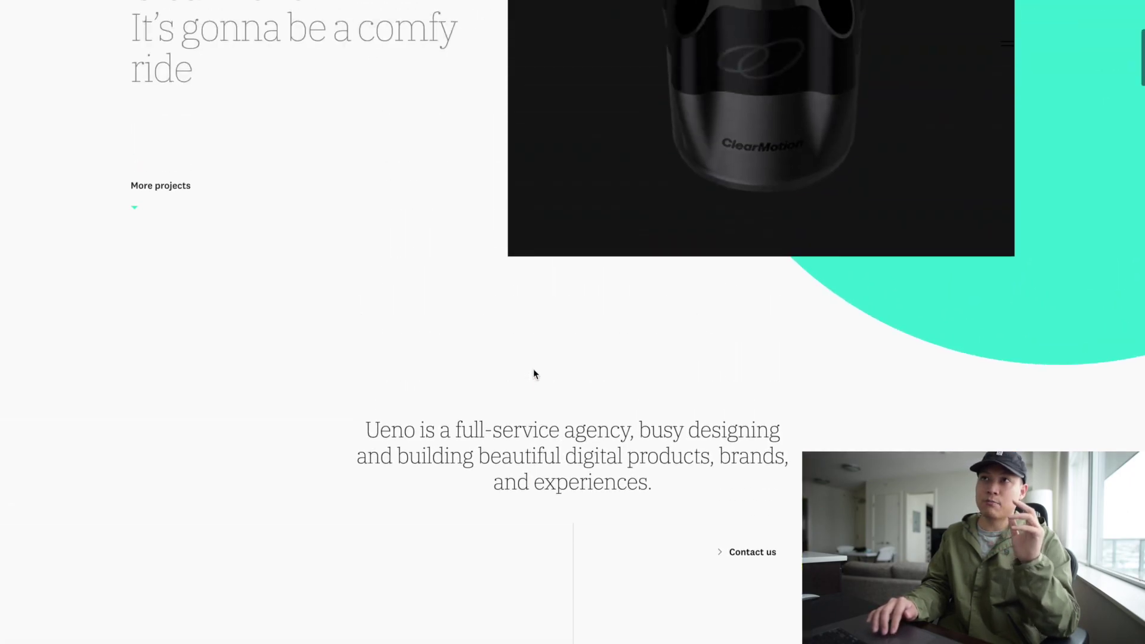
{"action": "right_click", "coordinate": [520, 425]}
{"action": "left_click", "coordinate": [554, 554]}
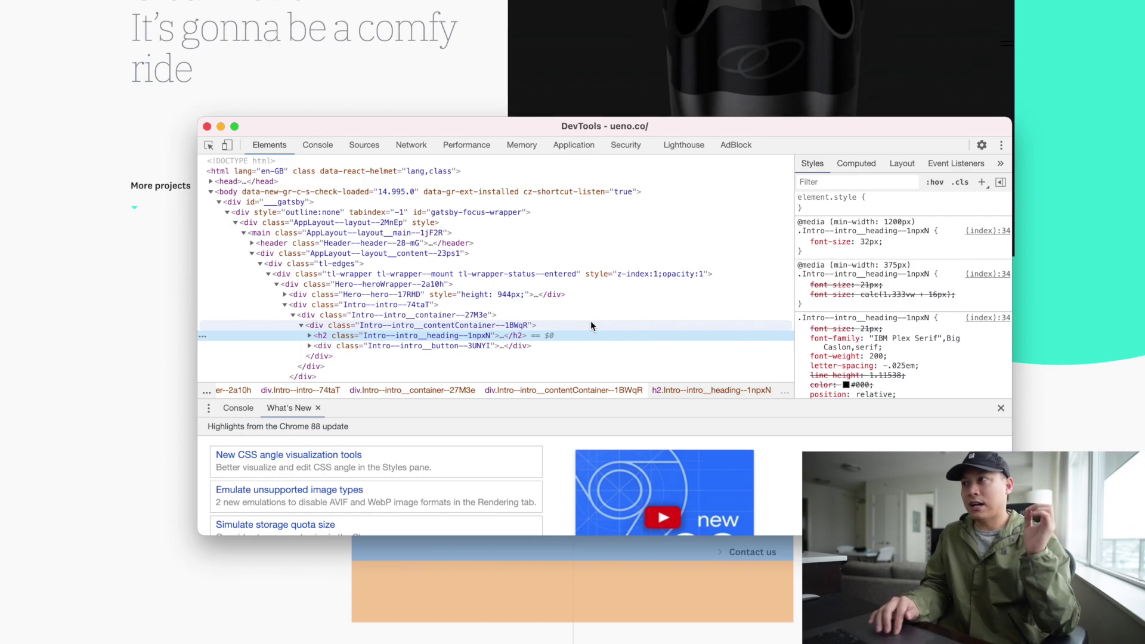
{"action": "scroll", "coordinate": [834, 315], "scroll_direction": "down", "scroll_amount": 1}
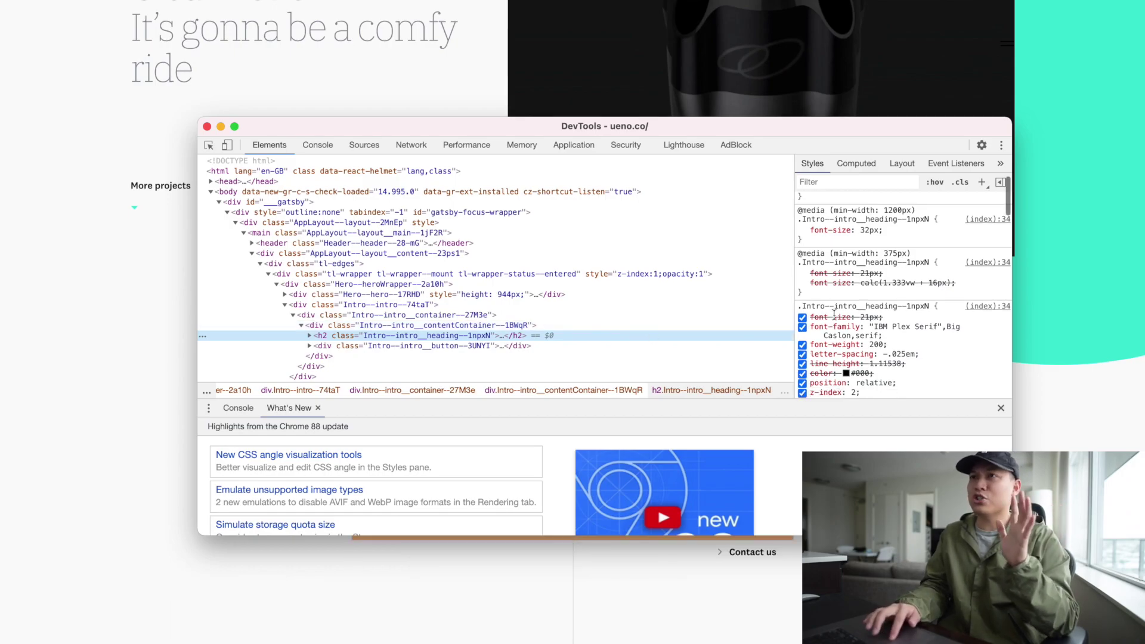
{"action": "left_click_drag", "start_coordinate": [233, 124], "coordinate": [452, 124]}
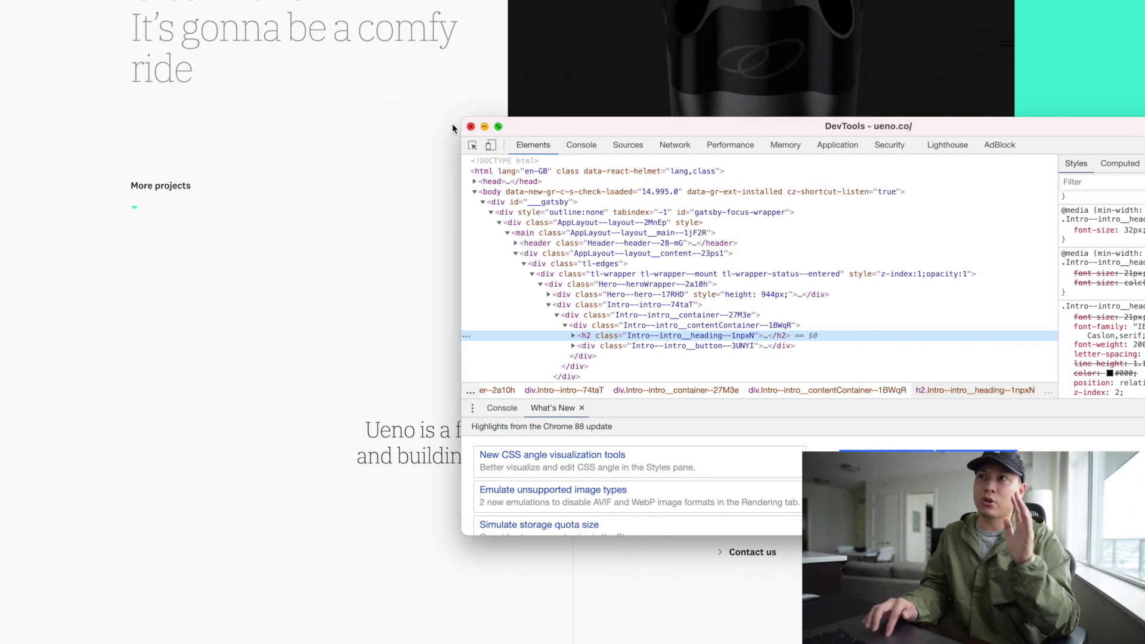
{"action": "left_click", "coordinate": [470, 126]}
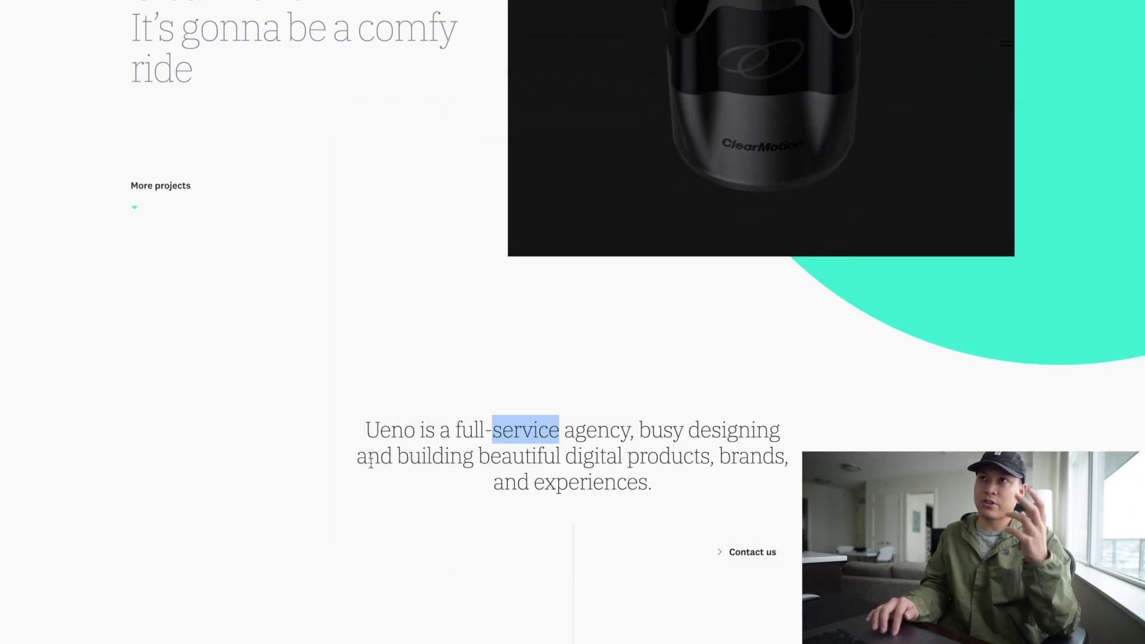
{"action": "scroll", "coordinate": [358, 448], "scroll_direction": "up", "scroll_amount": 2}
{"action": "scroll", "coordinate": [320, 391], "scroll_direction": "down", "scroll_amount": 1}
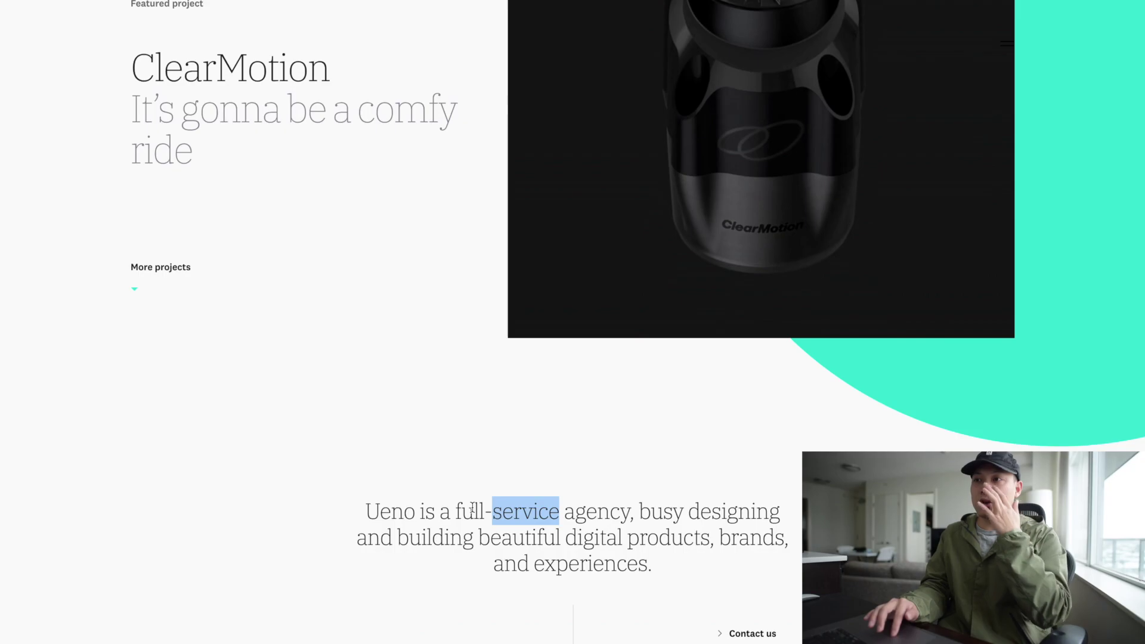
{"action": "right_click", "coordinate": [495, 520]}
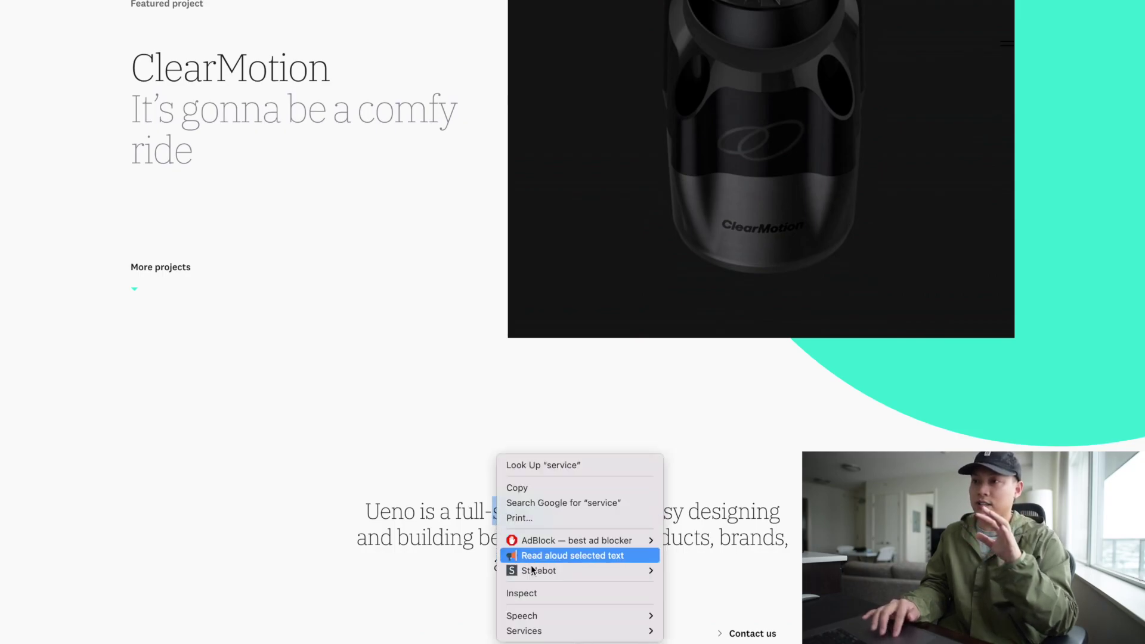
{"action": "left_click", "coordinate": [528, 595]}
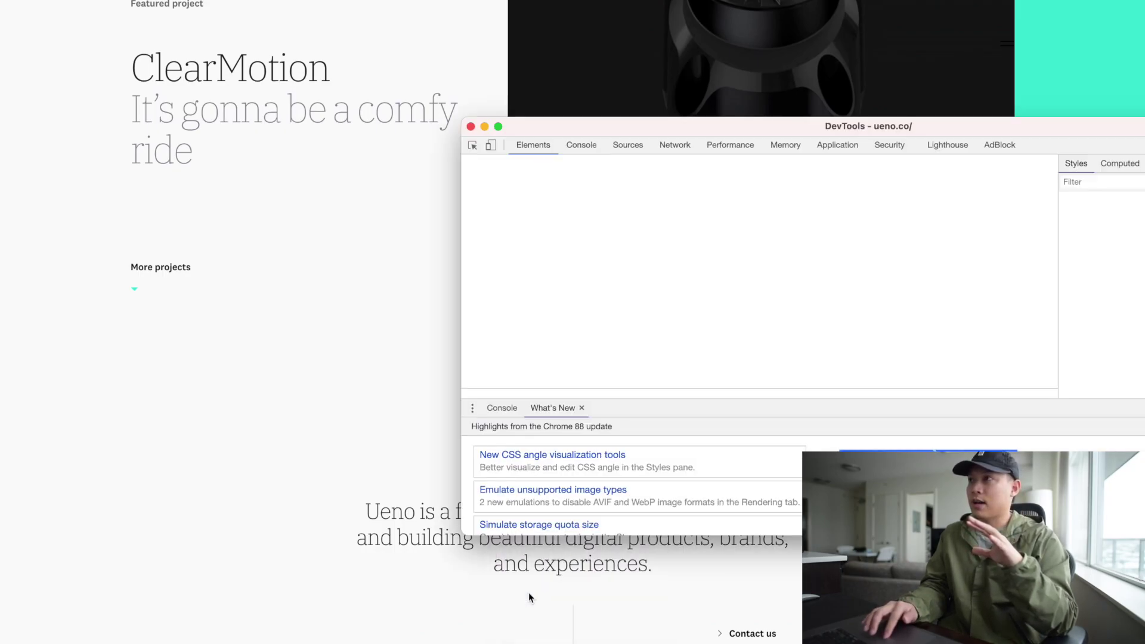
{"action": "left_click_drag", "start_coordinate": [879, 127], "coordinate": [521, 132]}
{"action": "mouse_move", "coordinate": [881, 339]}
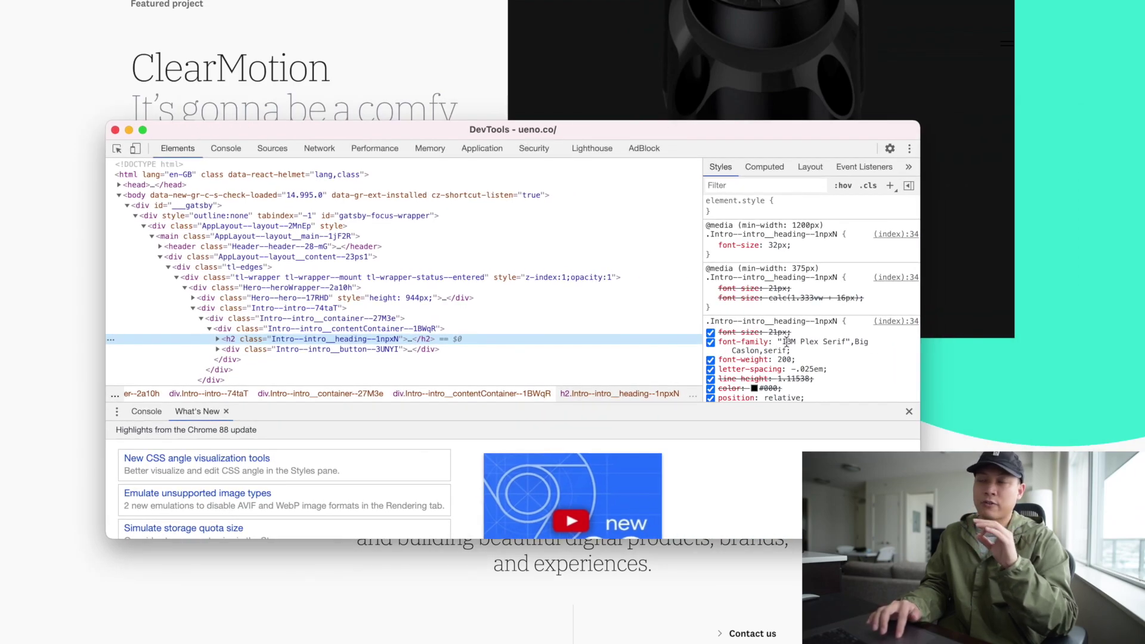
{"action": "left_click_drag", "start_coordinate": [783, 341], "coordinate": [822, 339]}
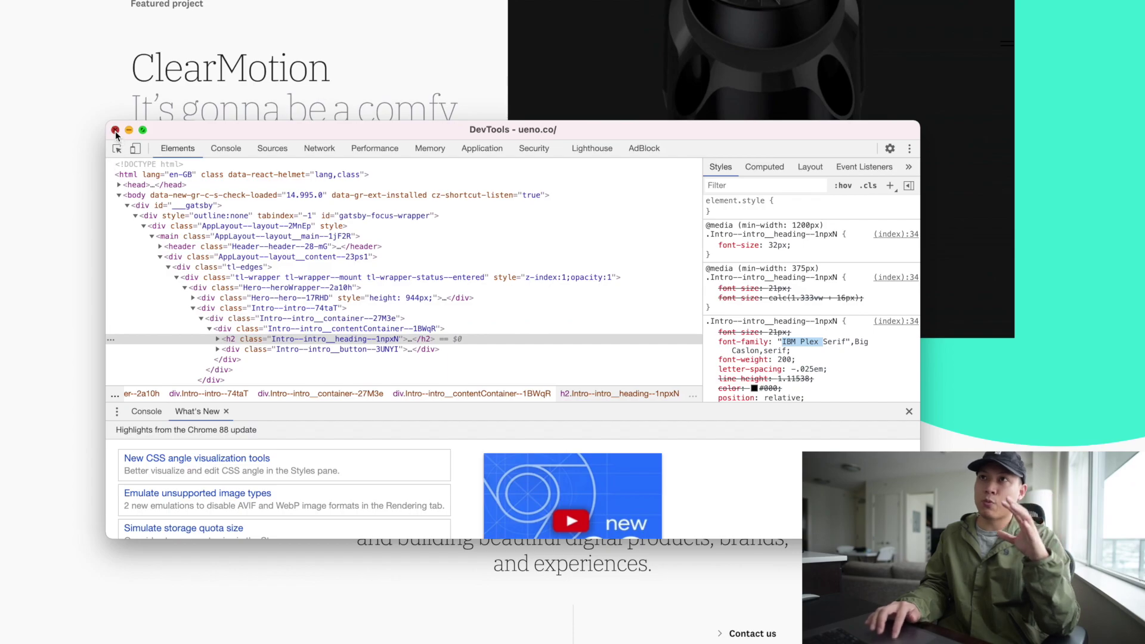
{"action": "left_click", "coordinate": [115, 129]}
{"action": "scroll", "coordinate": [217, 140], "scroll_direction": "down", "scroll_amount": 2}
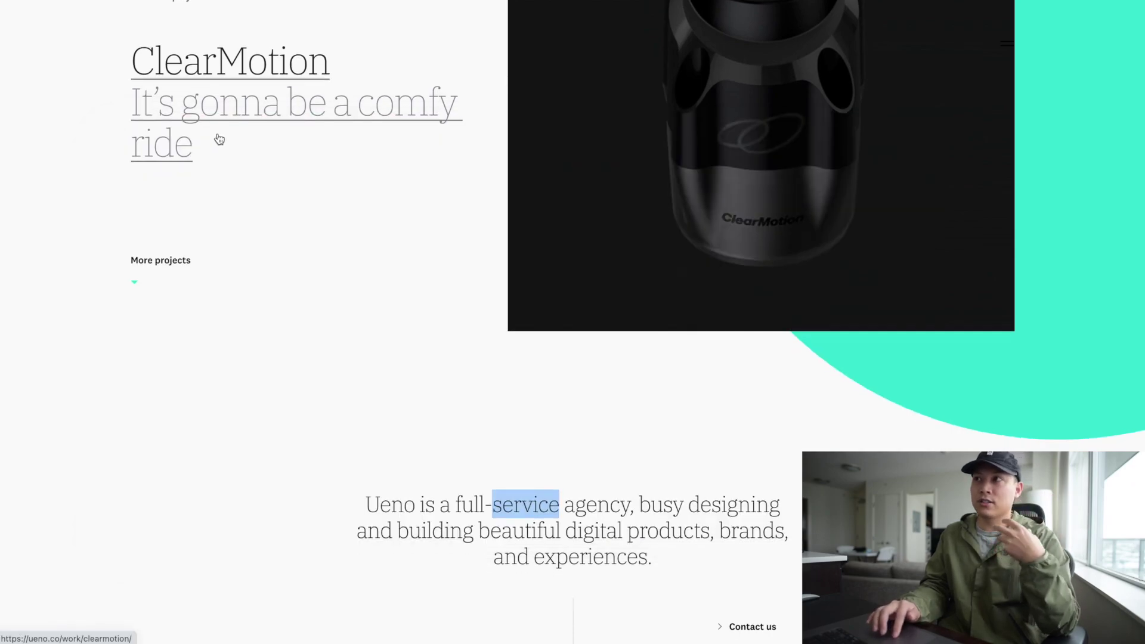
{"action": "left_click", "coordinate": [416, 437]}
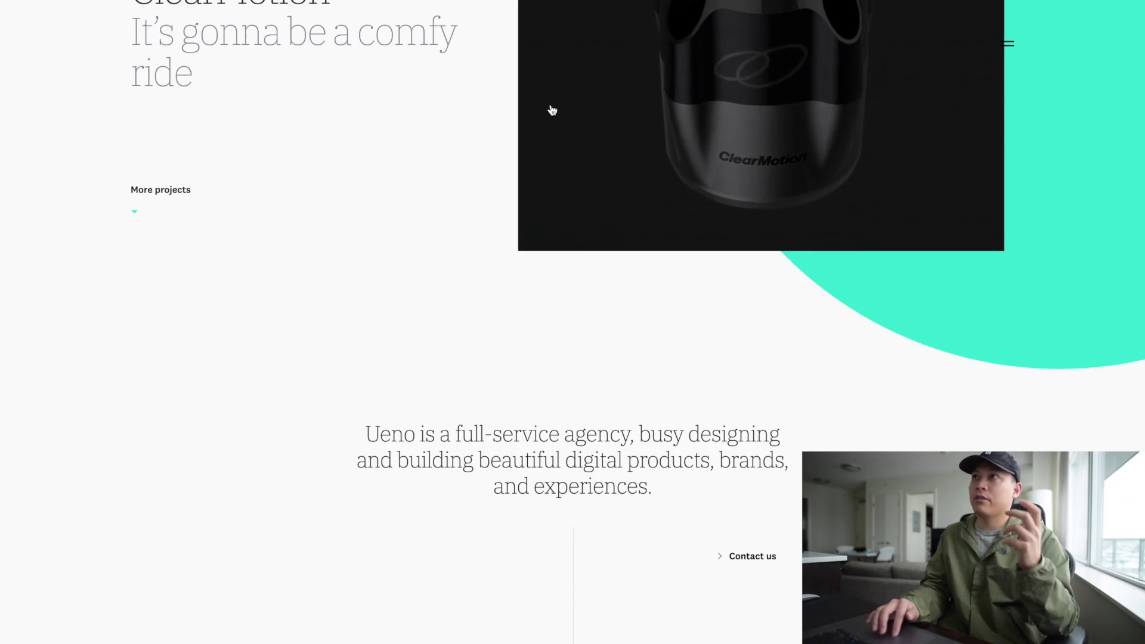
{"action": "scroll", "coordinate": [600, 24], "scroll_direction": "up", "scroll_amount": 4}
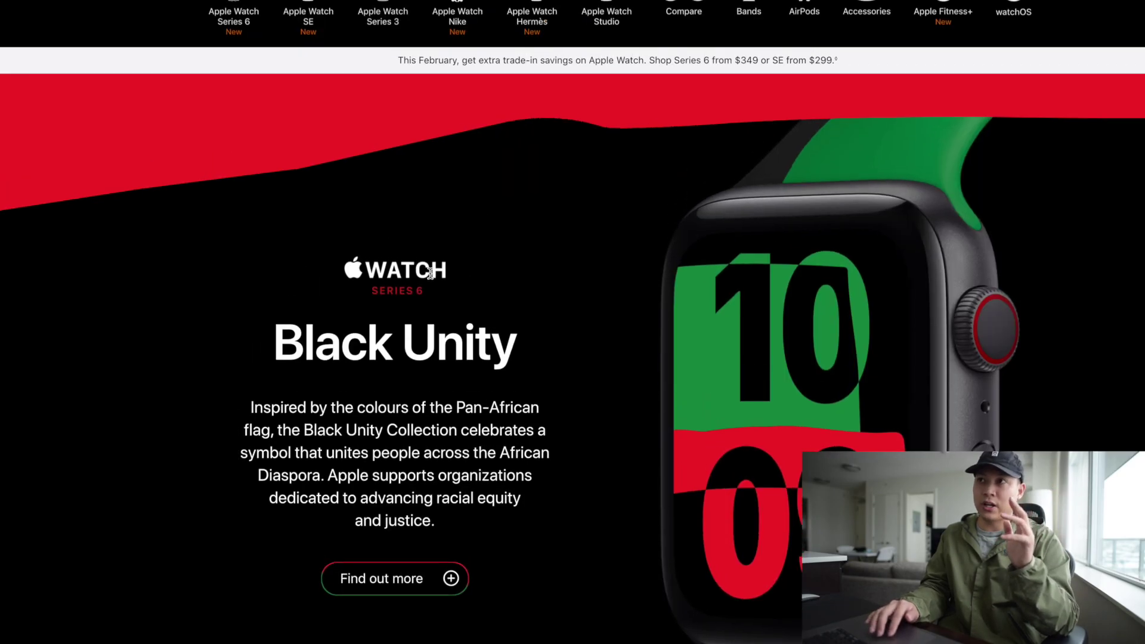
- Scroll the Apple Watch page to the Black Unity Series 6 collection section
{"action": "scroll", "coordinate": [432, 276], "scroll_direction": "down", "scroll_amount": 4}
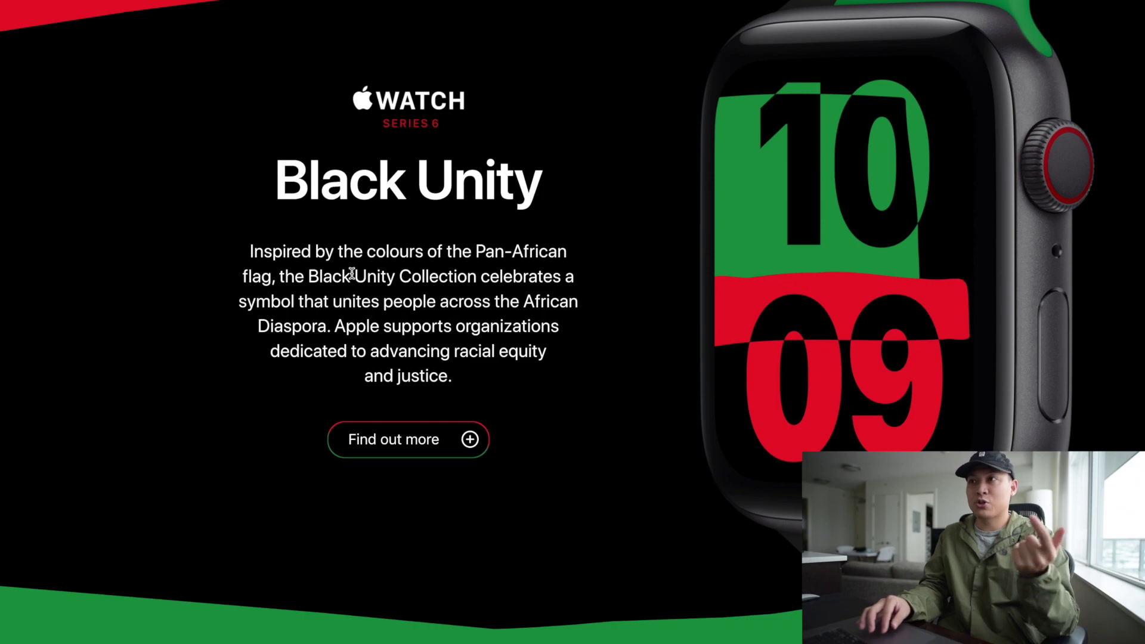
{"action": "scroll", "coordinate": [352, 274], "scroll_direction": "up", "scroll_amount": 2}
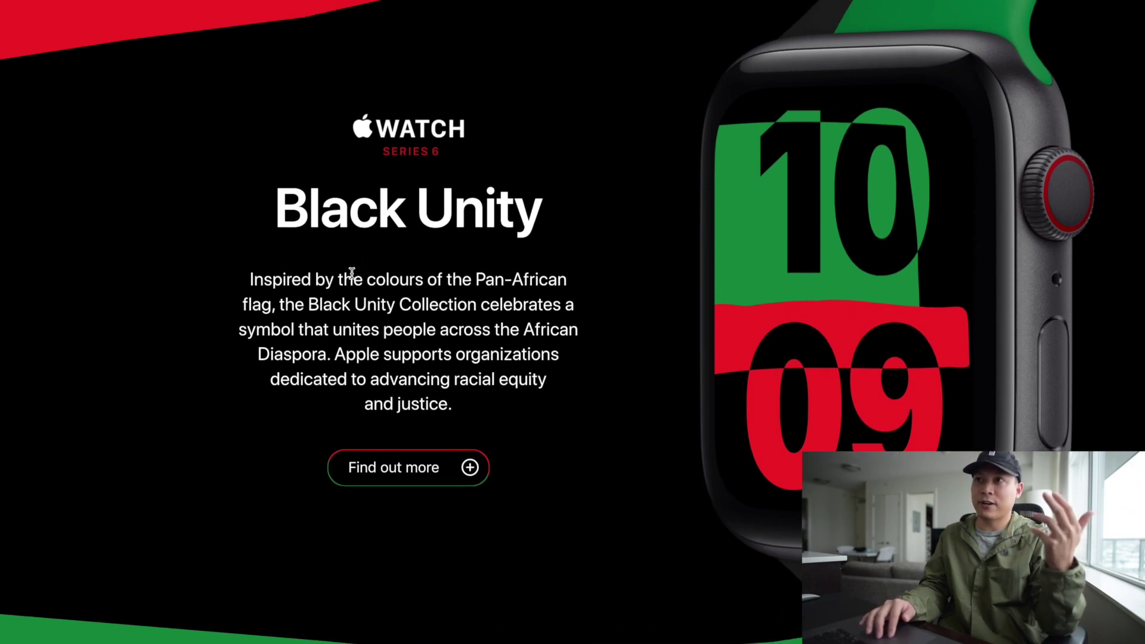
{"action": "right_click", "coordinate": [358, 236]}
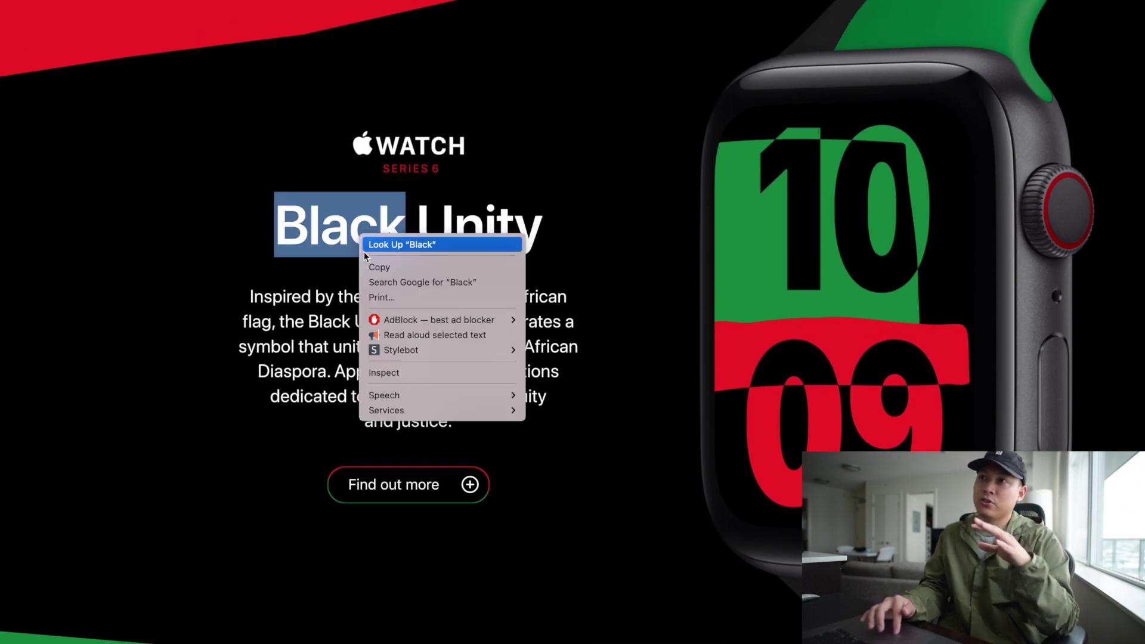
{"action": "left_click", "coordinate": [386, 372]}
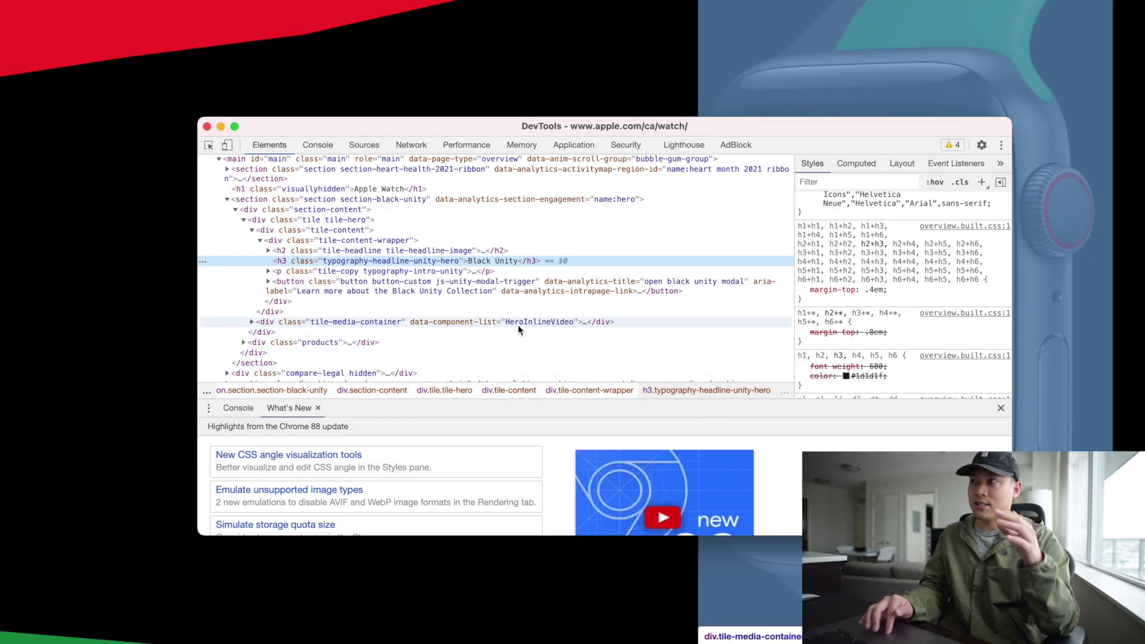
{"action": "scroll", "coordinate": [848, 314], "scroll_direction": "up", "scroll_amount": 2}
{"action": "scroll", "coordinate": [847, 314], "scroll_direction": "up", "scroll_amount": 2}
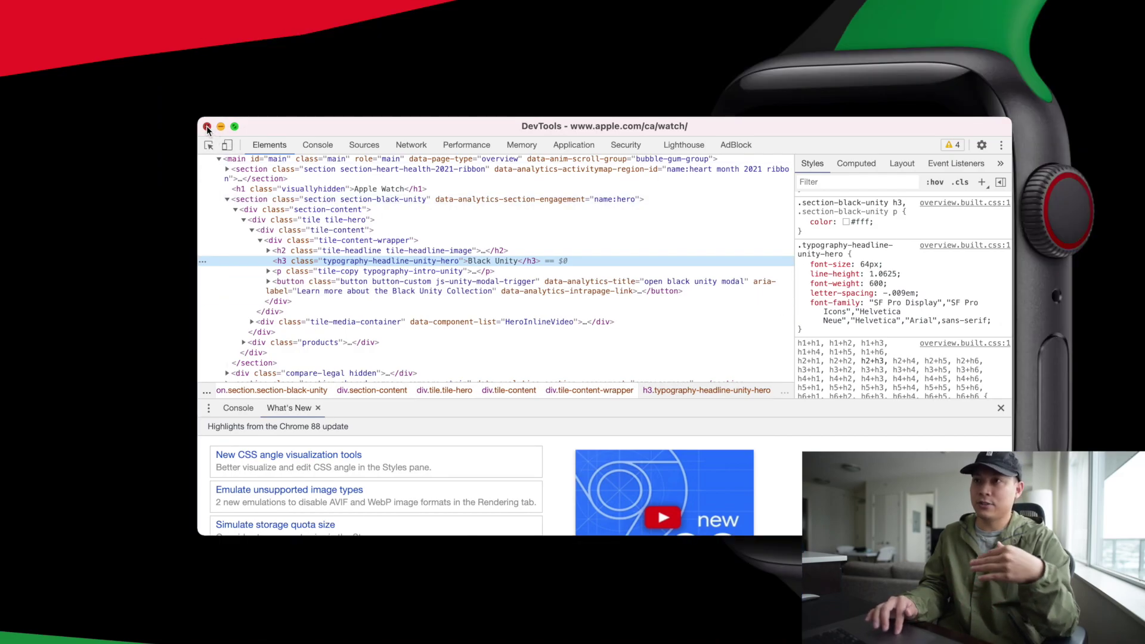
{"action": "left_click", "coordinate": [209, 127]}
{"action": "left_click", "coordinate": [387, 344]}
{"action": "scroll", "coordinate": [387, 344], "scroll_direction": "down", "scroll_amount": 12}
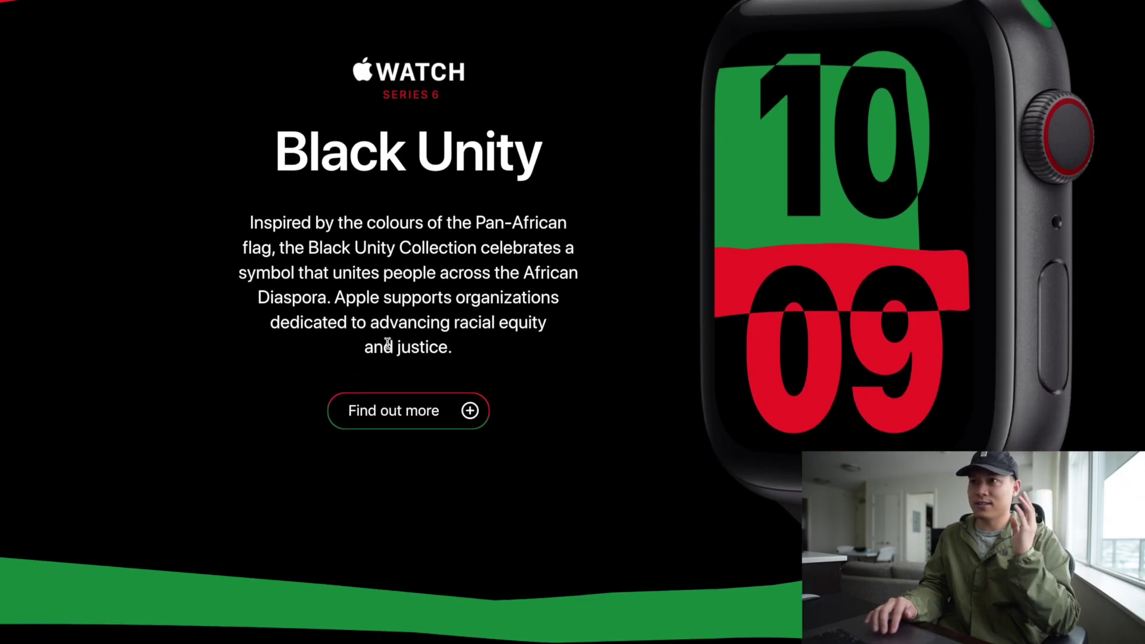
{"action": "scroll", "coordinate": [388, 348], "scroll_direction": "down", "scroll_amount": 1}
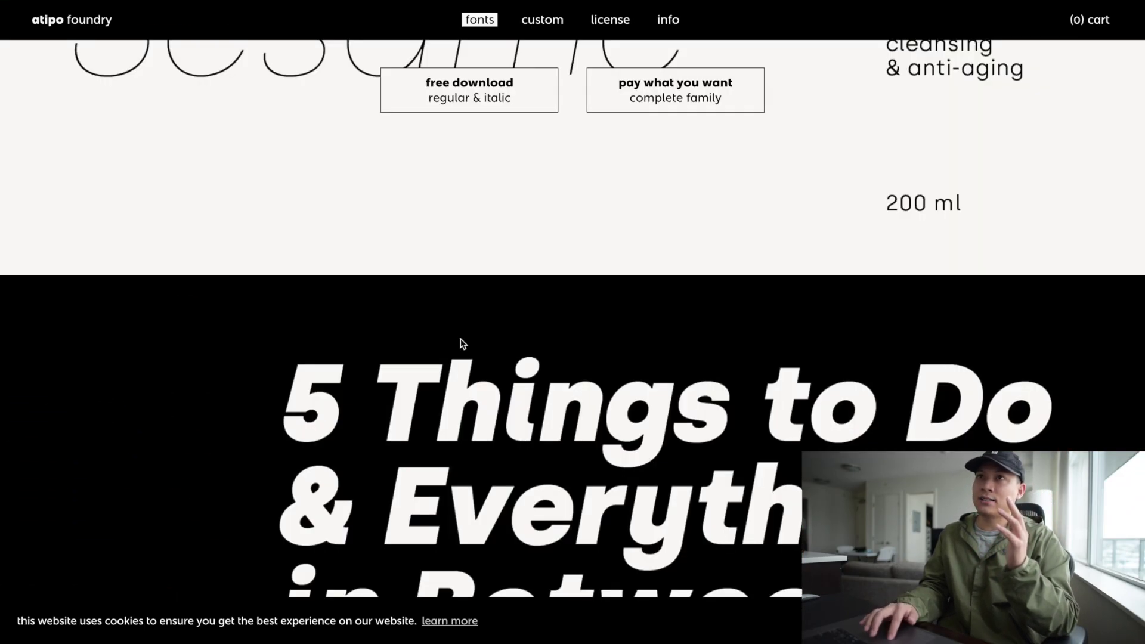
- Leave the font specimen and go back to the Atipo fonts listing
{"action": "scroll", "coordinate": [459, 340], "scroll_direction": "up", "scroll_amount": 6}
{"action": "left_click", "coordinate": [80, 30]}
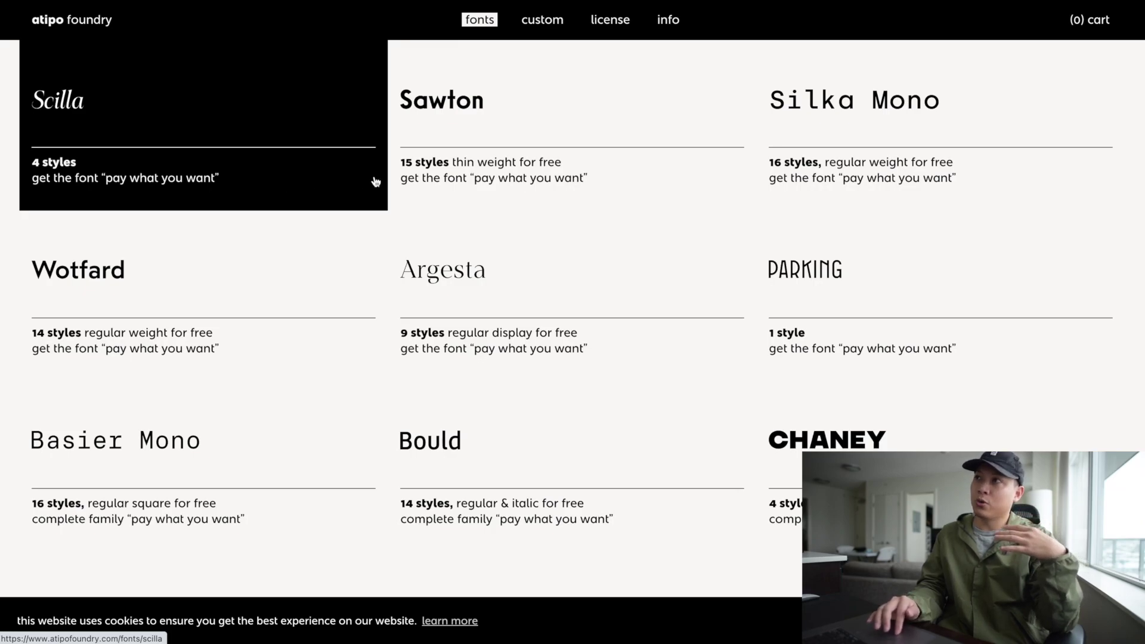
{"action": "scroll", "coordinate": [800, 179], "scroll_direction": "down", "scroll_amount": 3}
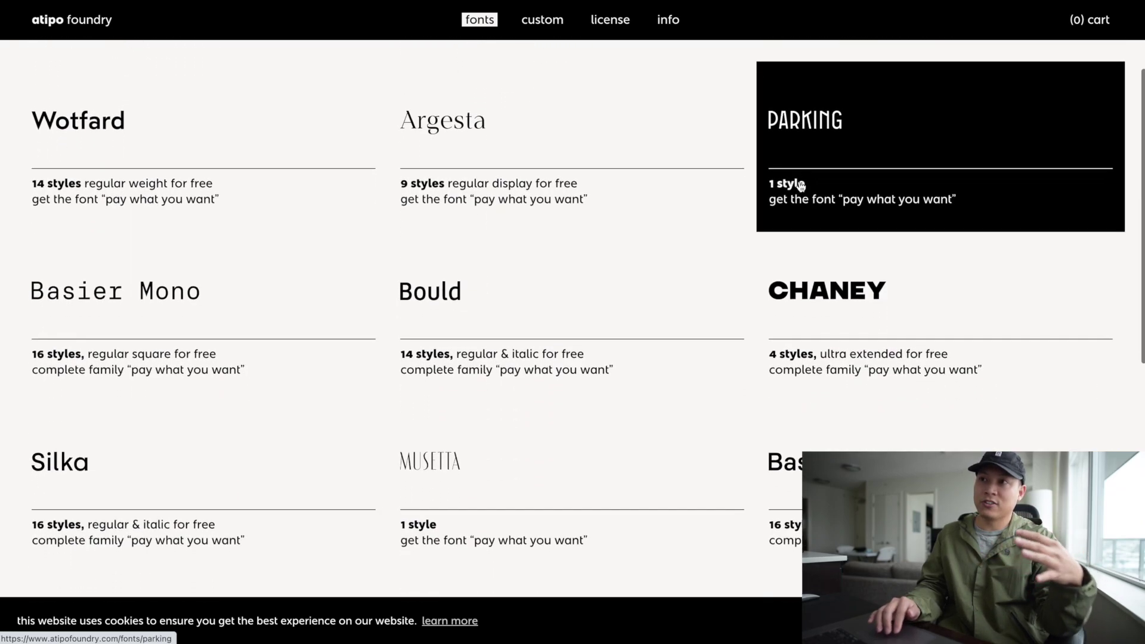
{"action": "scroll", "coordinate": [801, 187], "scroll_direction": "down", "scroll_amount": 4}
- Scroll the fonts catalogue to the 'pay what you want' 2006 KAPELMUUR CYCLING CLUB specimen
{"action": "scroll", "coordinate": [800, 187], "scroll_direction": "up", "scroll_amount": 6}
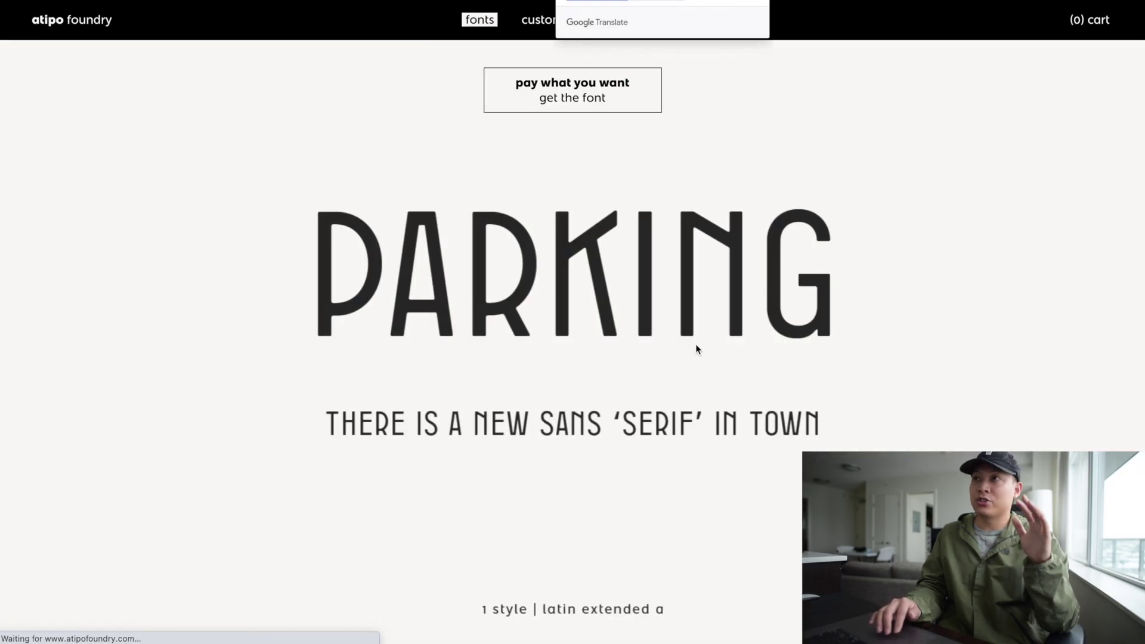
{"action": "scroll", "coordinate": [684, 346], "scroll_direction": "down", "scroll_amount": 10}
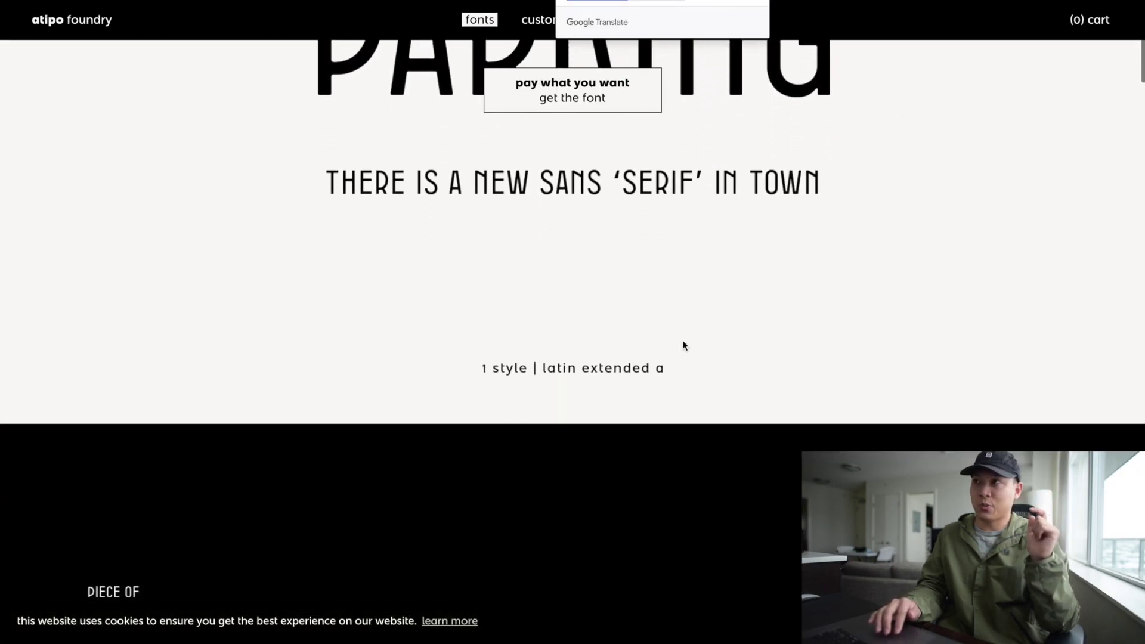
{"action": "scroll", "coordinate": [685, 346], "scroll_direction": "down", "scroll_amount": 3}
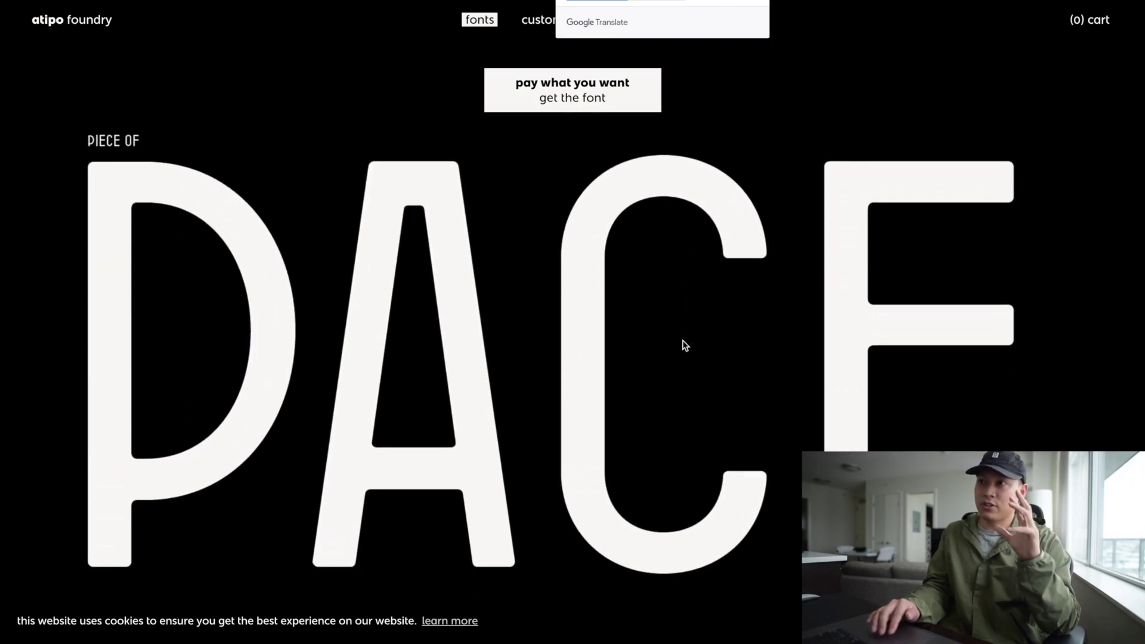
{"action": "scroll", "coordinate": [685, 346], "scroll_direction": "down", "scroll_amount": 2}
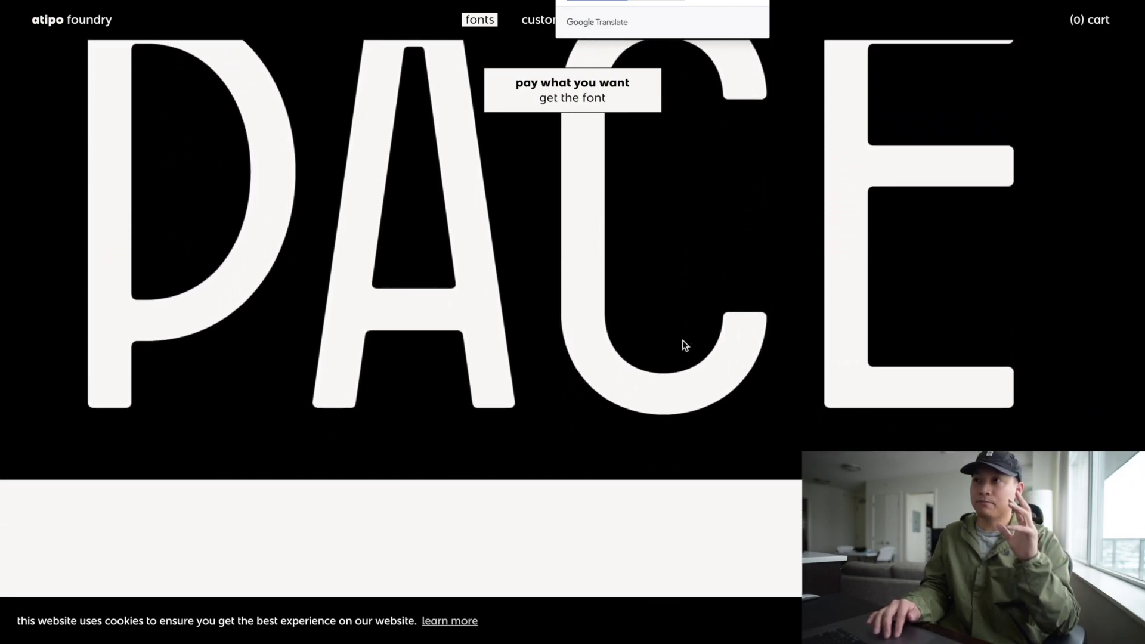
{"action": "scroll", "coordinate": [684, 346], "scroll_direction": "up", "scroll_amount": 3}
{"action": "scroll", "coordinate": [442, 225], "scroll_direction": "down", "scroll_amount": 14}
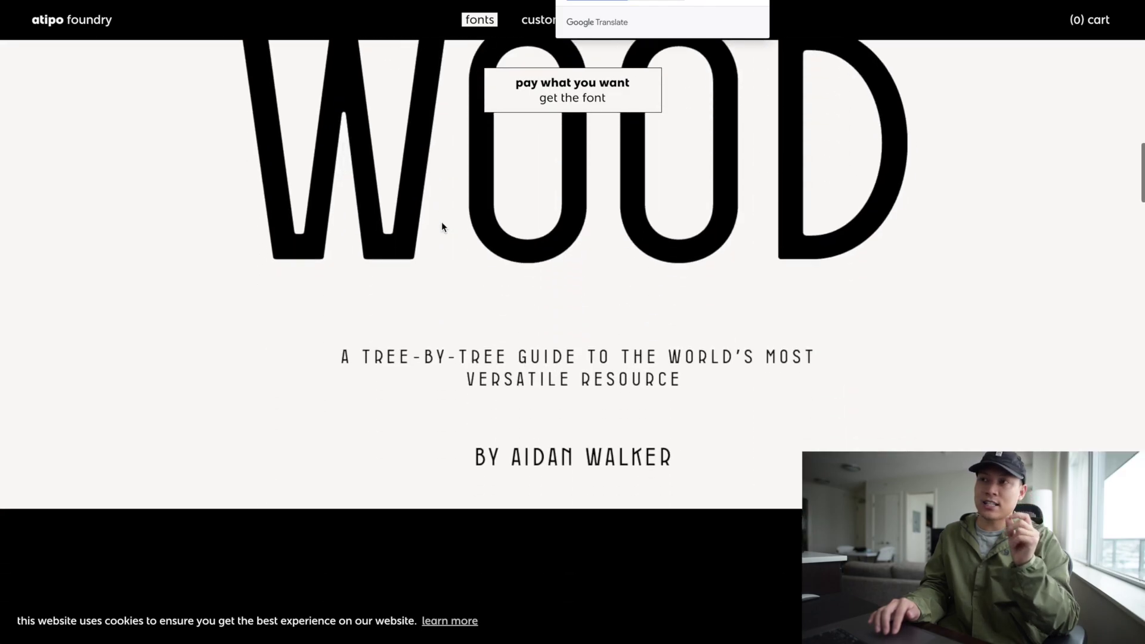
{"action": "scroll", "coordinate": [442, 224], "scroll_direction": "up", "scroll_amount": 3}
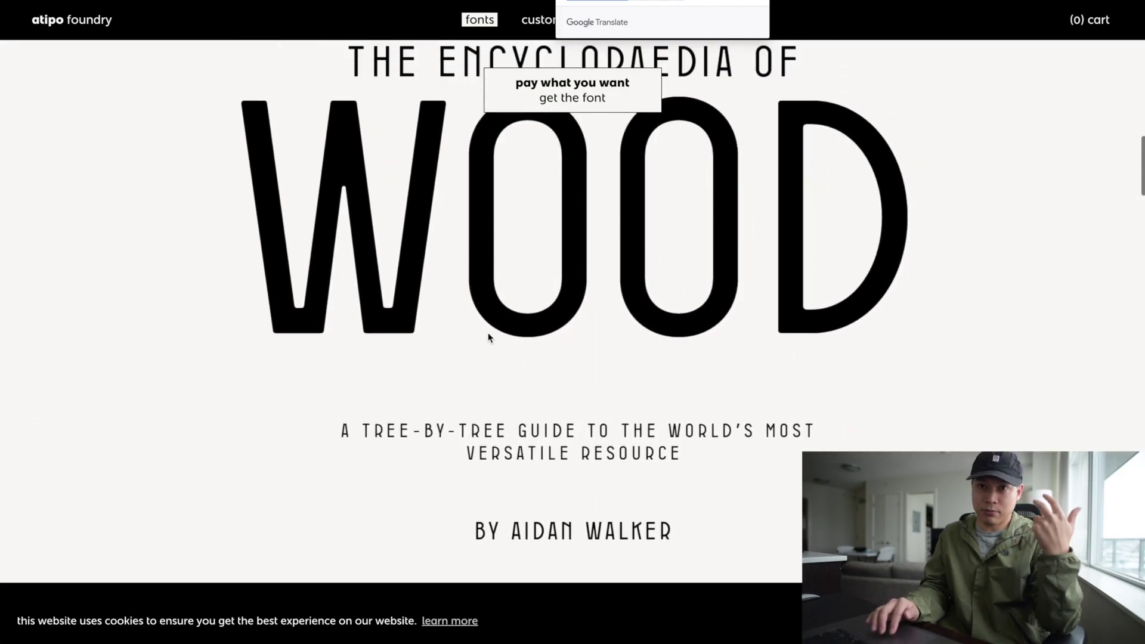
{"action": "scroll", "coordinate": [502, 410], "scroll_direction": "down", "scroll_amount": 12}
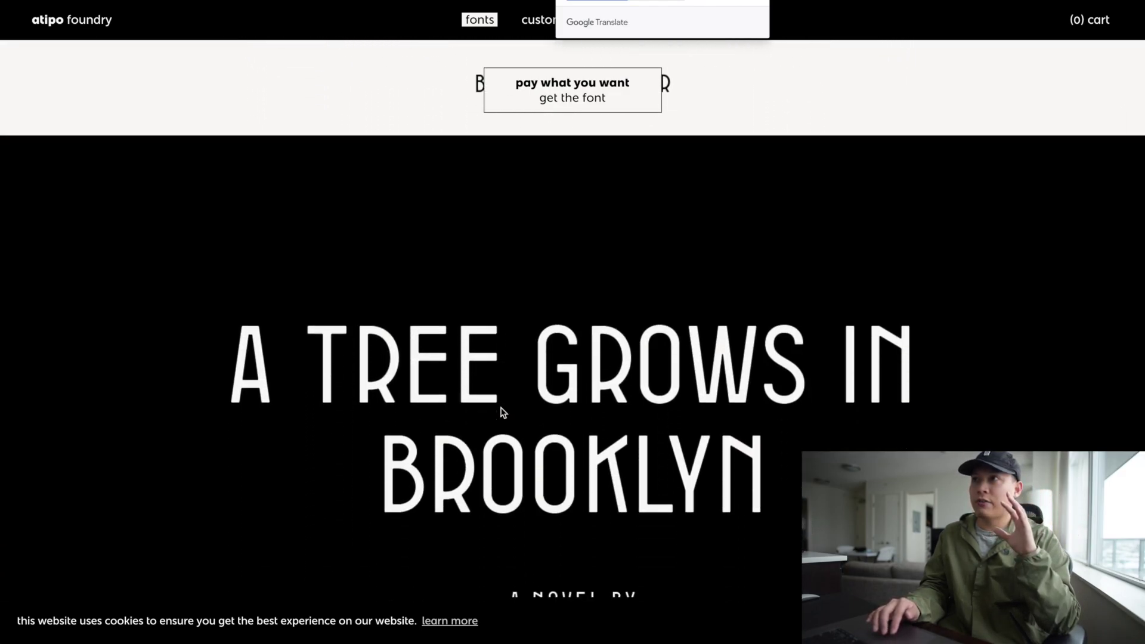
{"action": "scroll", "coordinate": [502, 411], "scroll_direction": "down", "scroll_amount": 7}
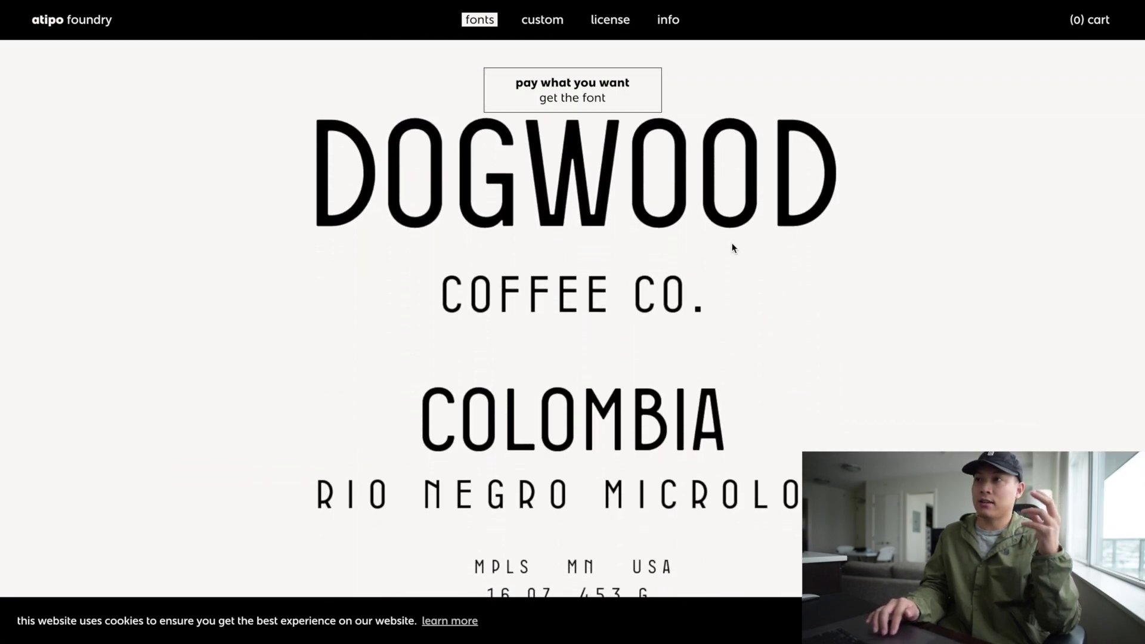
{"action": "scroll", "coordinate": [733, 247], "scroll_direction": "down", "scroll_amount": 10}
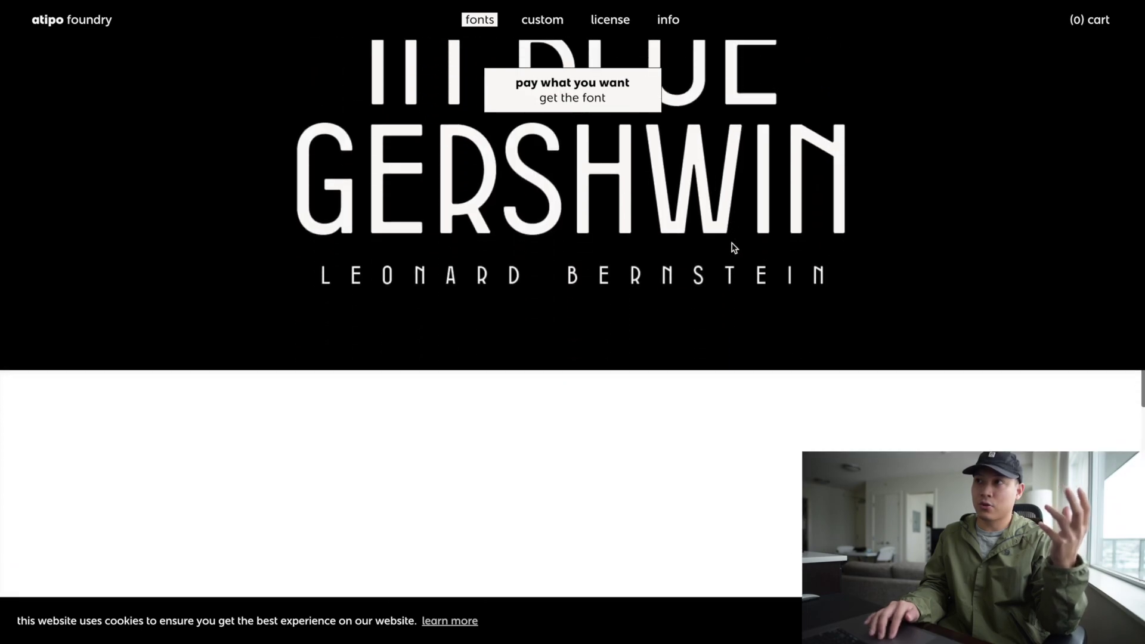
{"action": "scroll", "coordinate": [733, 246], "scroll_direction": "down", "scroll_amount": 12}
{"action": "scroll", "coordinate": [733, 247], "scroll_direction": "up", "scroll_amount": 4}
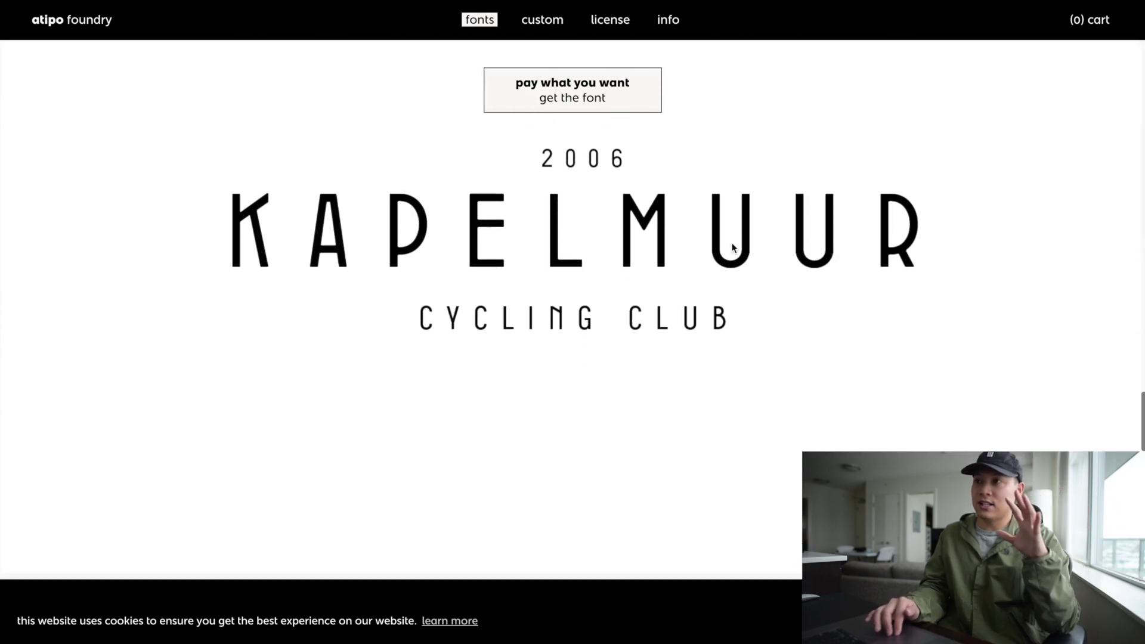
{"action": "scroll", "coordinate": [733, 247], "scroll_direction": "down", "scroll_amount": 10}
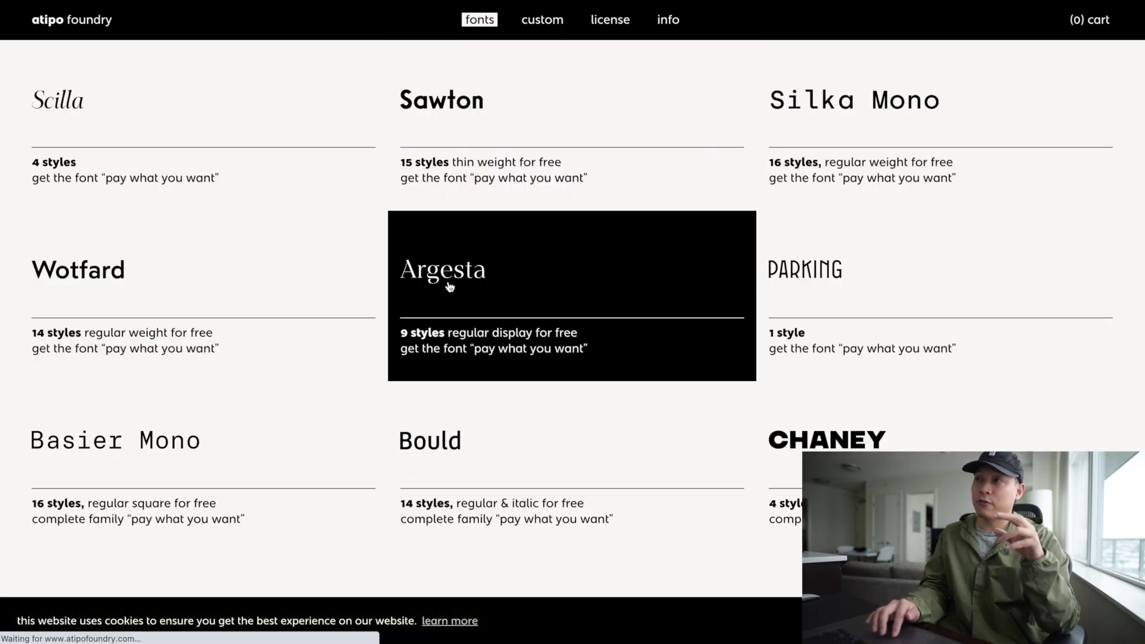
- Open the Argesta font and scroll through its specimen samples
{"action": "left_click", "coordinate": [449, 287]}
{"action": "scroll", "coordinate": [735, 332], "scroll_direction": "down", "scroll_amount": 10}
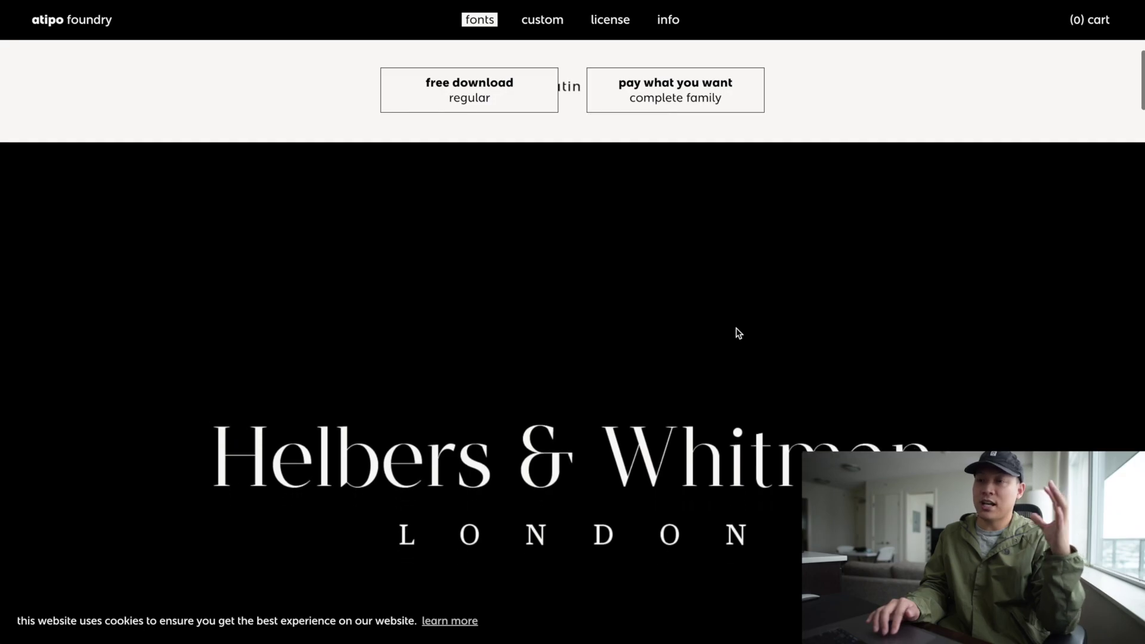
{"action": "scroll", "coordinate": [738, 333], "scroll_direction": "down", "scroll_amount": 20}
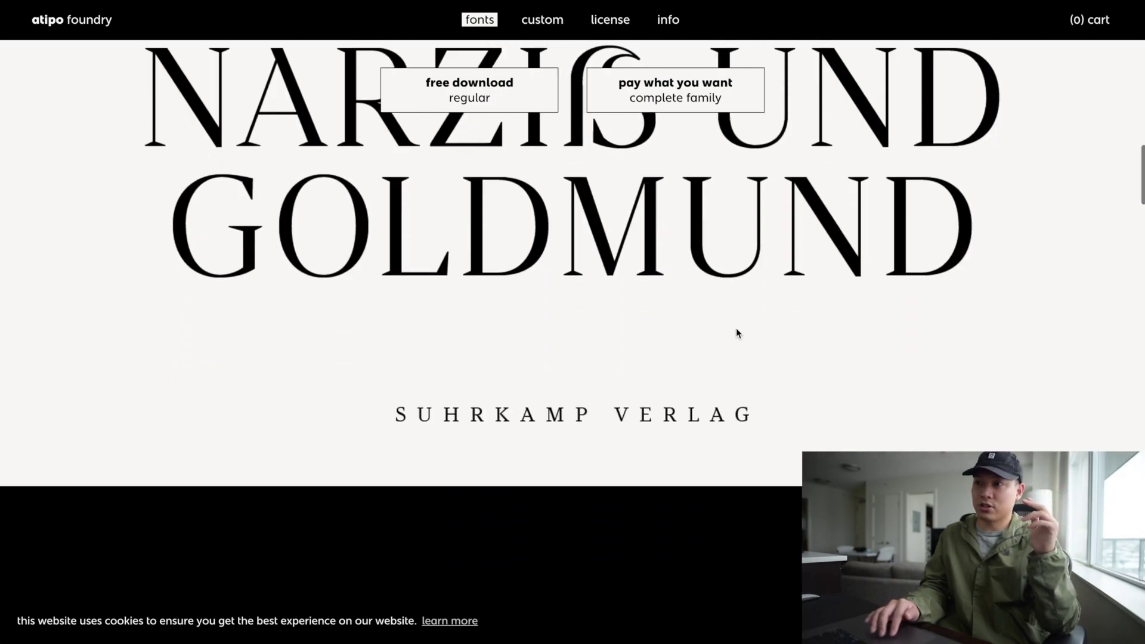
{"action": "scroll", "coordinate": [738, 333], "scroll_direction": "down", "scroll_amount": 20}
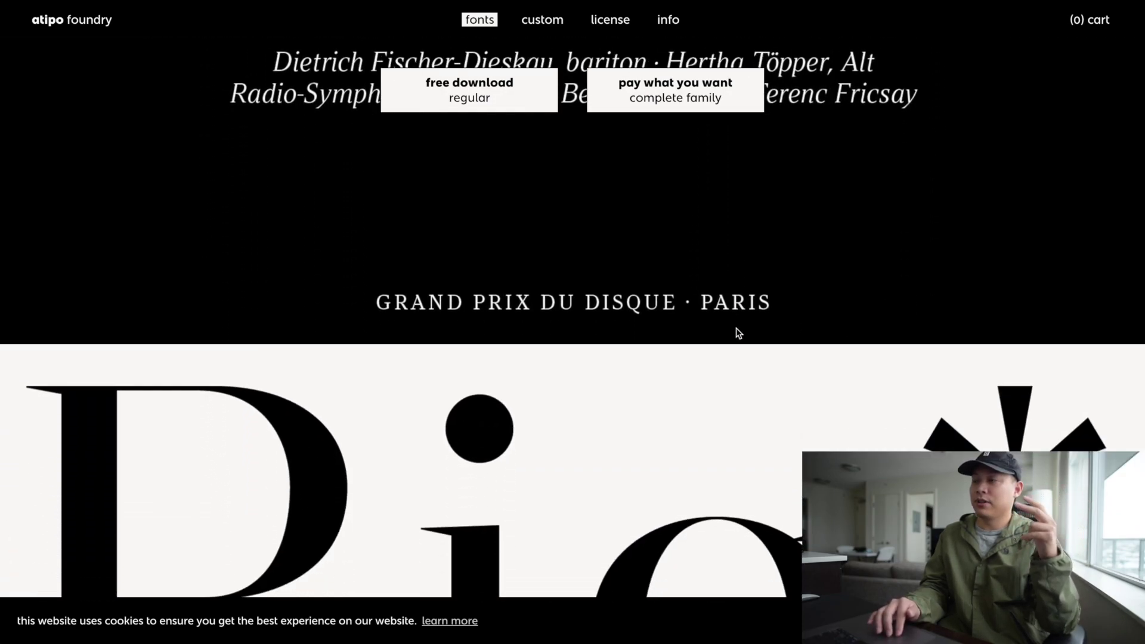
{"action": "scroll", "coordinate": [735, 332], "scroll_direction": "down", "scroll_amount": 5}
{"action": "scroll", "coordinate": [736, 332], "scroll_direction": "up", "scroll_amount": 7}
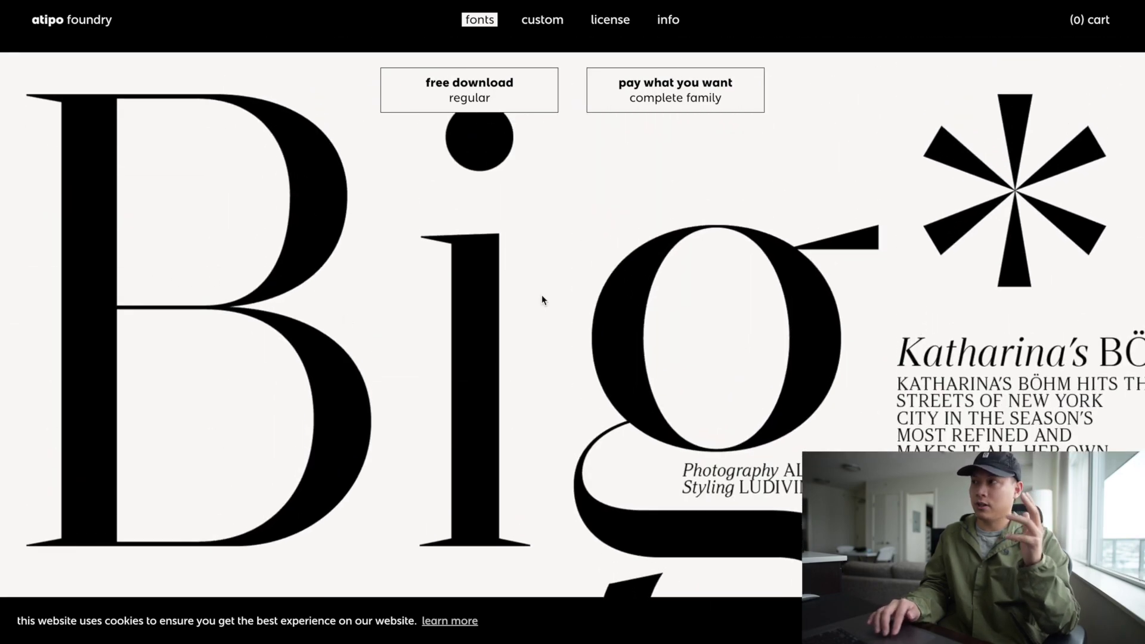
- Finish browsing Argesta's samples and bring up its desktop and web licence pricing
{"action": "scroll", "coordinate": [542, 298], "scroll_direction": "down", "scroll_amount": 2}
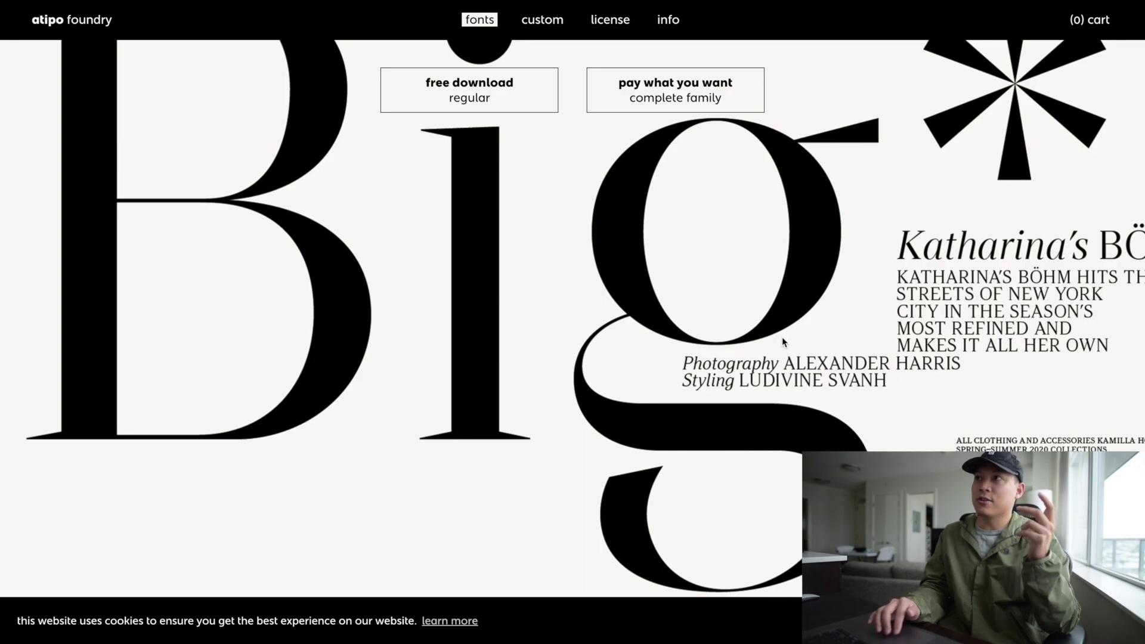
{"action": "scroll", "coordinate": [781, 340], "scroll_direction": "down", "scroll_amount": 12}
{"action": "scroll", "coordinate": [782, 341], "scroll_direction": "down", "scroll_amount": 10}
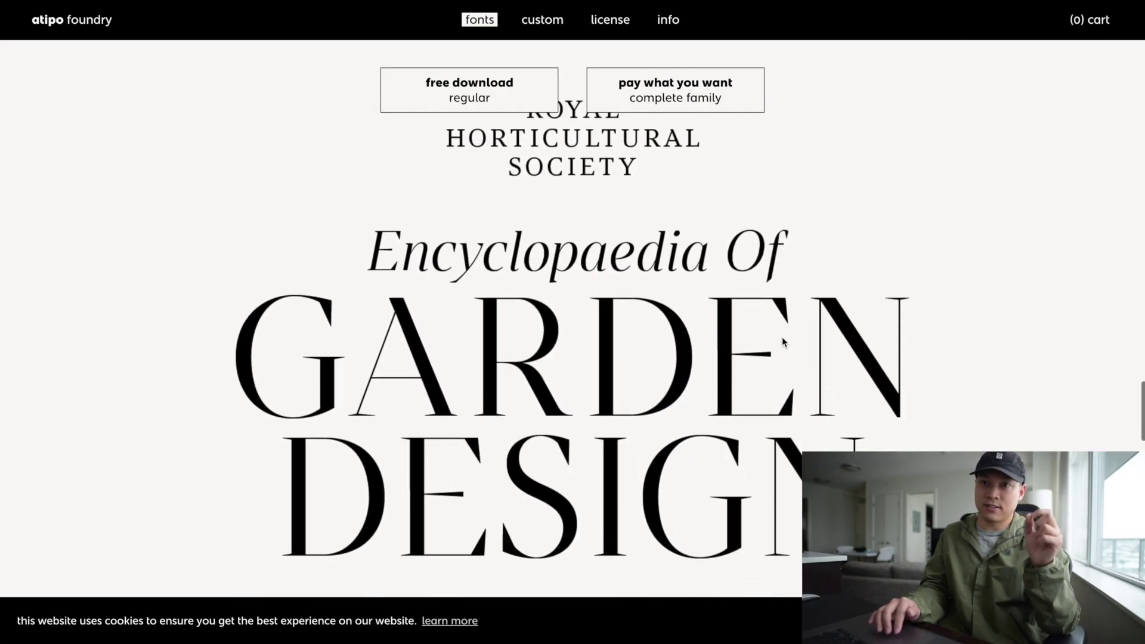
{"action": "scroll", "coordinate": [784, 342], "scroll_direction": "down", "scroll_amount": 6}
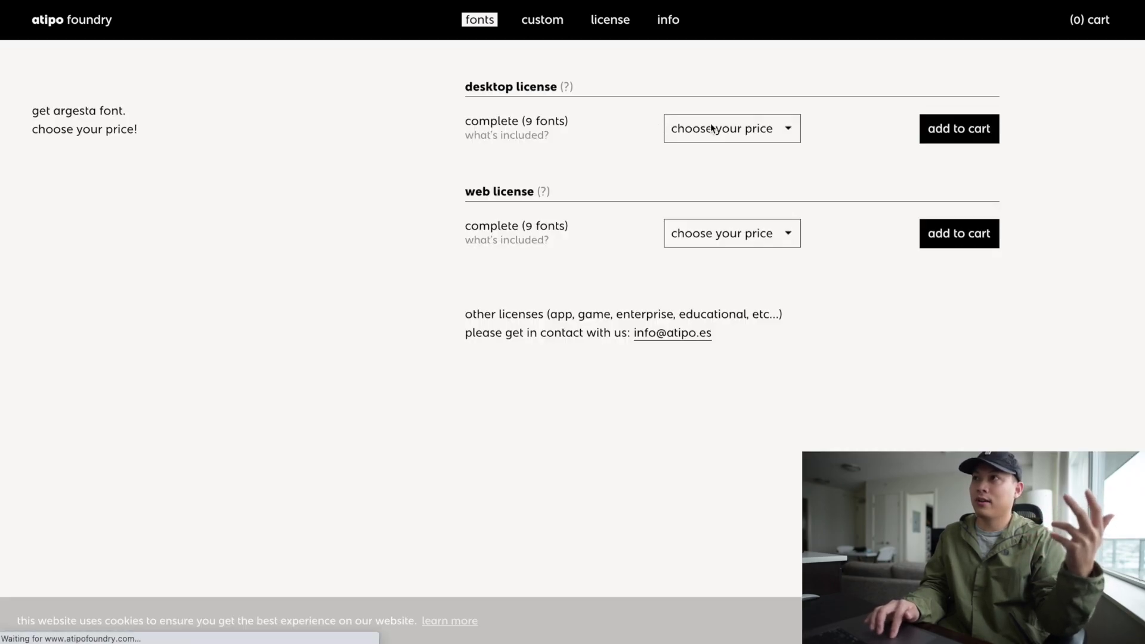
{"action": "left_click", "coordinate": [711, 126]}
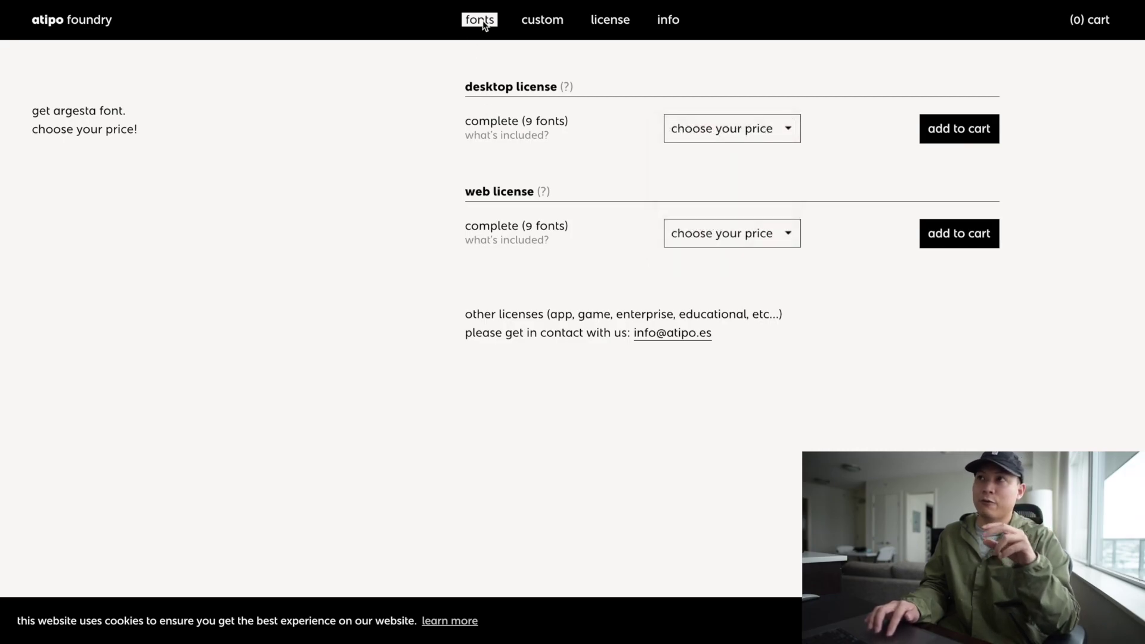
- Scroll the Silka specimen, view its licence price options, and close them without choosing
{"action": "scroll", "coordinate": [553, 205], "scroll_direction": "down", "scroll_amount": 3}
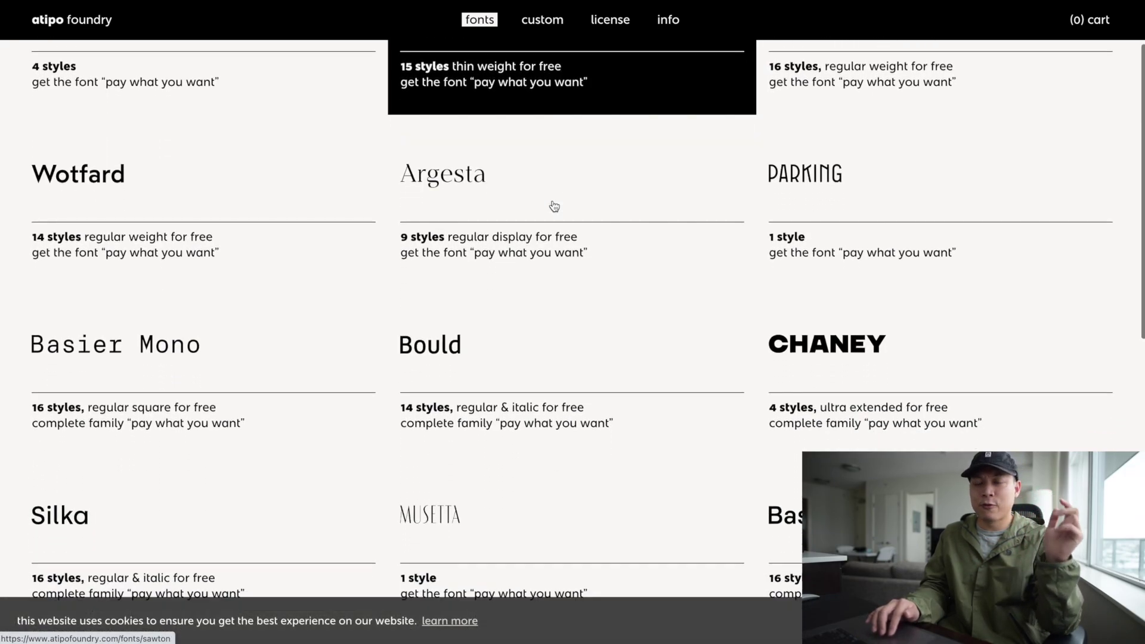
{"action": "scroll", "coordinate": [553, 204], "scroll_direction": "down", "scroll_amount": 3}
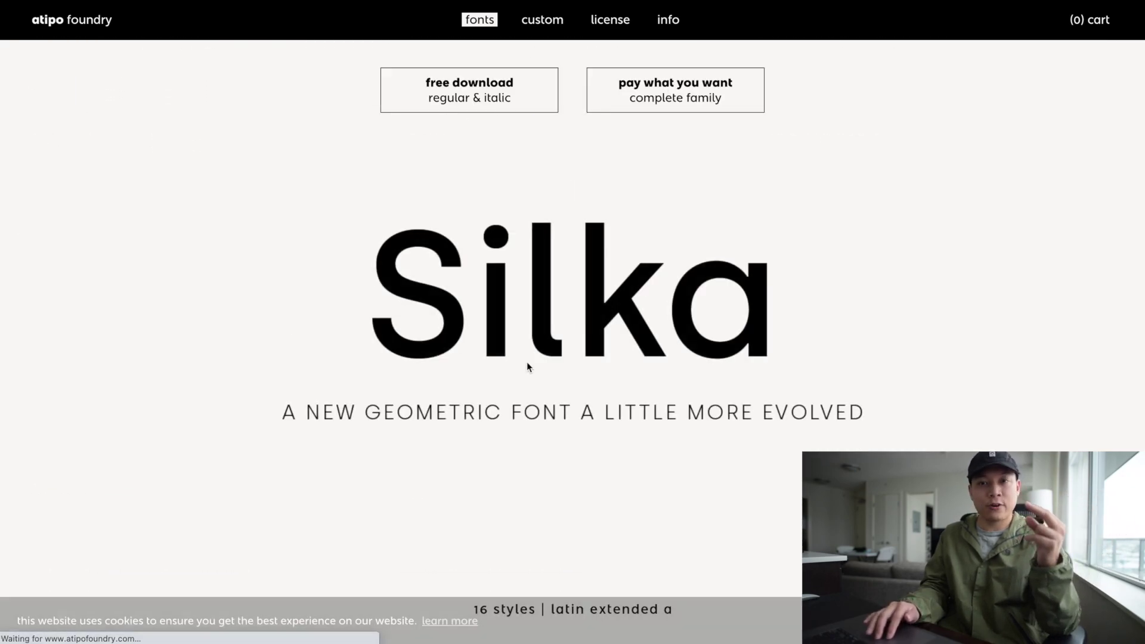
{"action": "scroll", "coordinate": [527, 364], "scroll_direction": "down", "scroll_amount": 6}
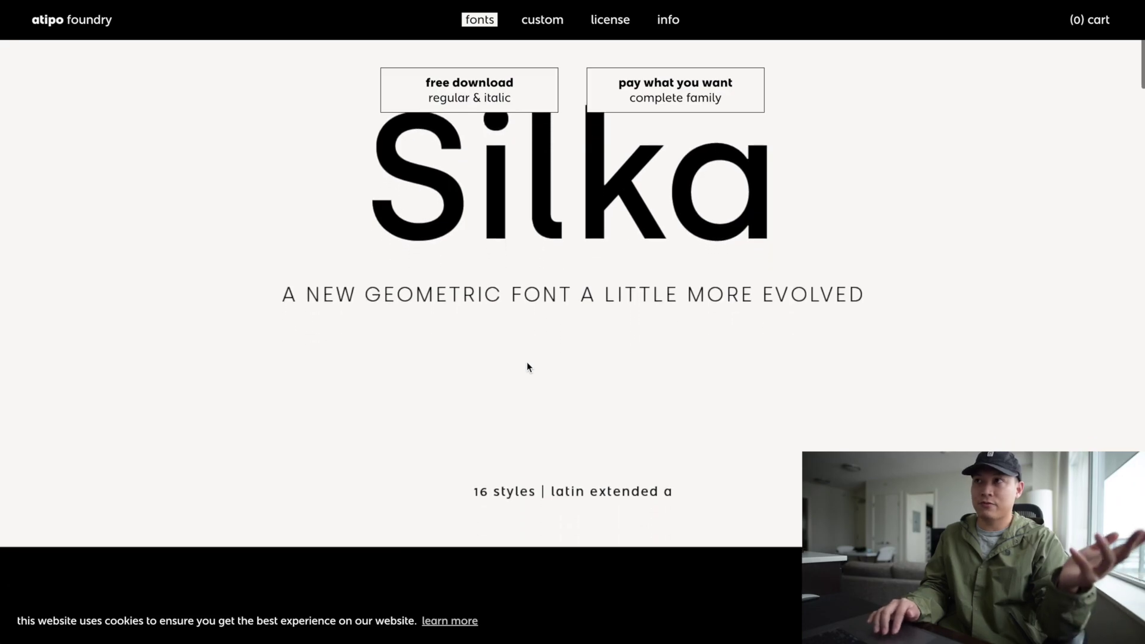
{"action": "scroll", "coordinate": [527, 363], "scroll_direction": "down", "scroll_amount": 10}
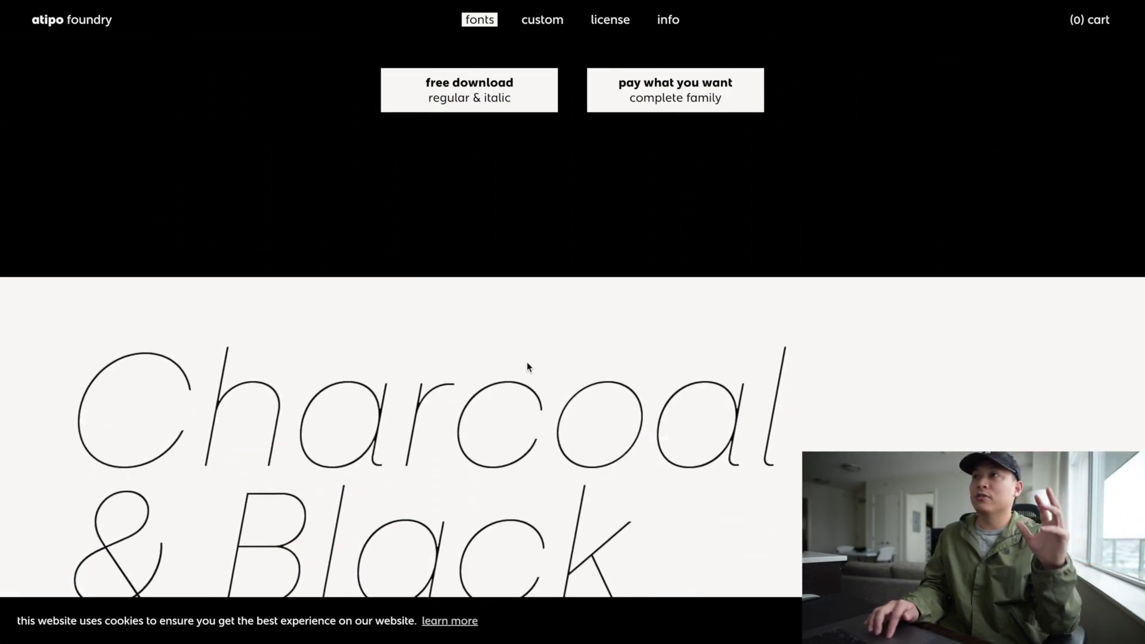
{"action": "left_click", "coordinate": [666, 101]}
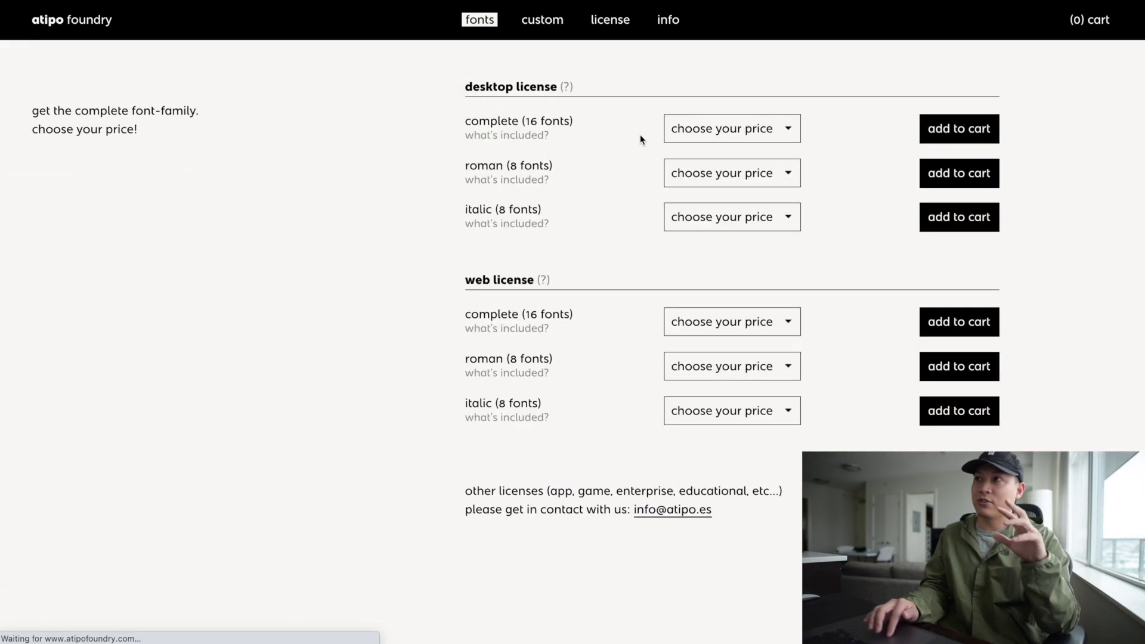
{"action": "left_click", "coordinate": [466, 167]}
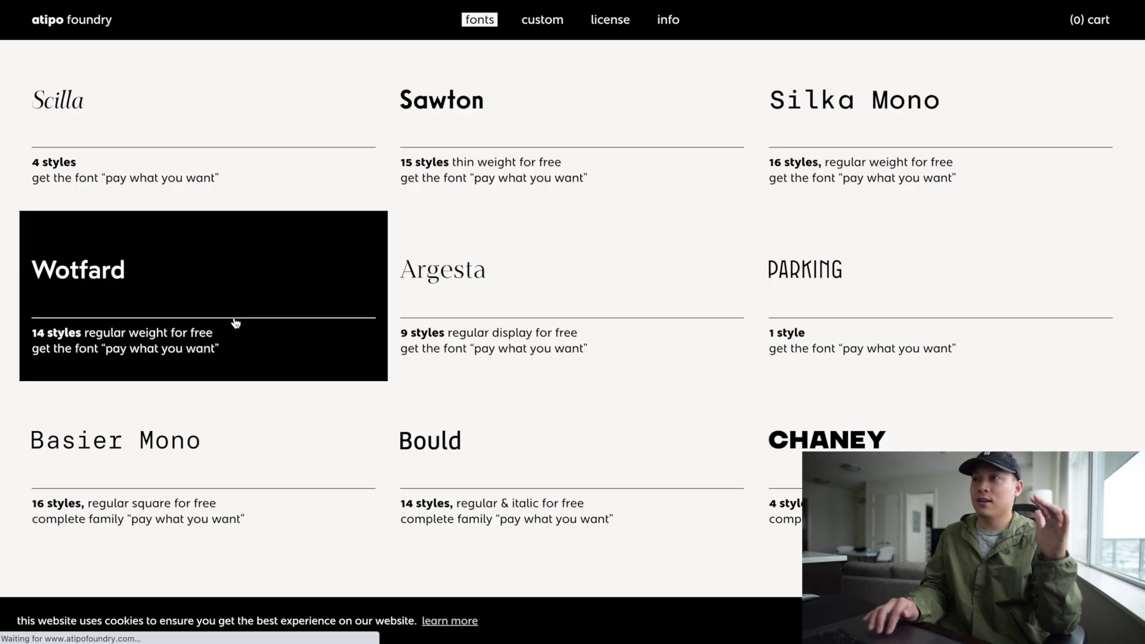
- Scroll the Wotfard specimen from the Lighthouse sample down to the Turner and JAZZ & SOUL layouts
{"action": "scroll", "coordinate": [644, 375], "scroll_direction": "down", "scroll_amount": 10}
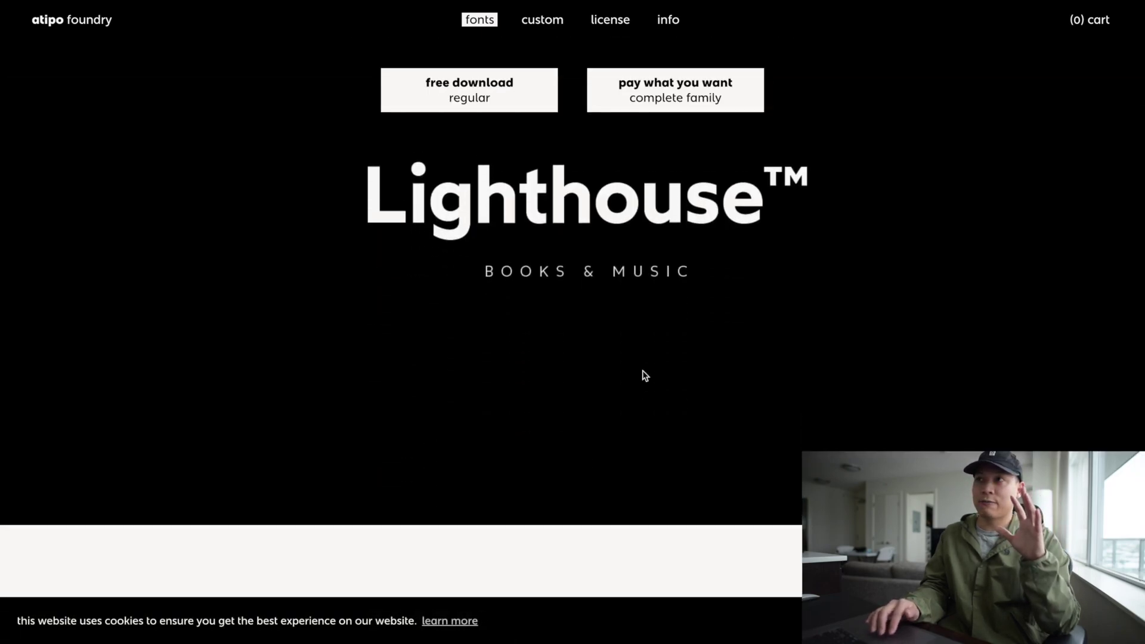
{"action": "scroll", "coordinate": [644, 375], "scroll_direction": "down", "scroll_amount": 10}
{"action": "scroll", "coordinate": [643, 374], "scroll_direction": "down", "scroll_amount": 9}
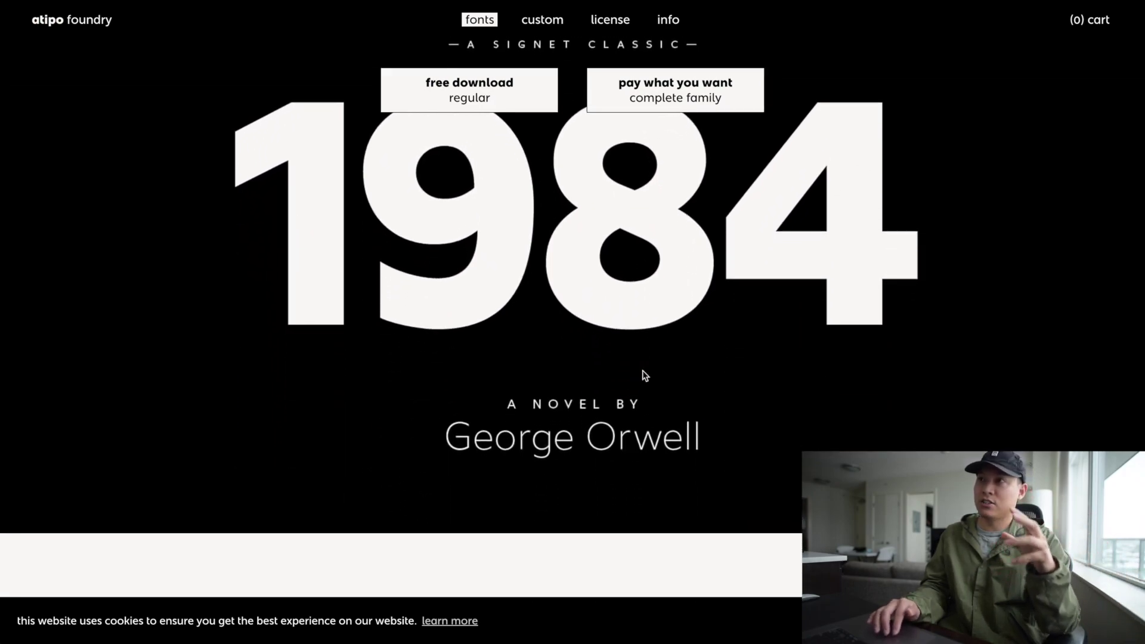
{"action": "scroll", "coordinate": [644, 376], "scroll_direction": "down", "scroll_amount": 9}
{"action": "scroll", "coordinate": [643, 372], "scroll_direction": "down", "scroll_amount": 9}
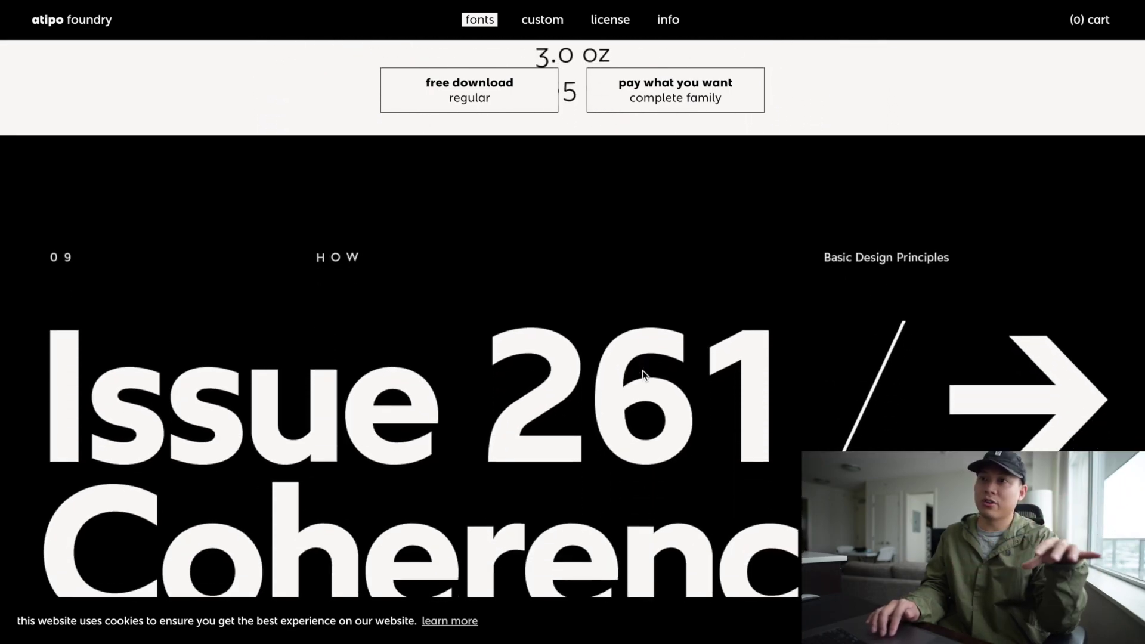
{"action": "scroll", "coordinate": [642, 370], "scroll_direction": "down", "scroll_amount": 2}
{"action": "scroll", "coordinate": [642, 370], "scroll_direction": "down", "scroll_amount": 10}
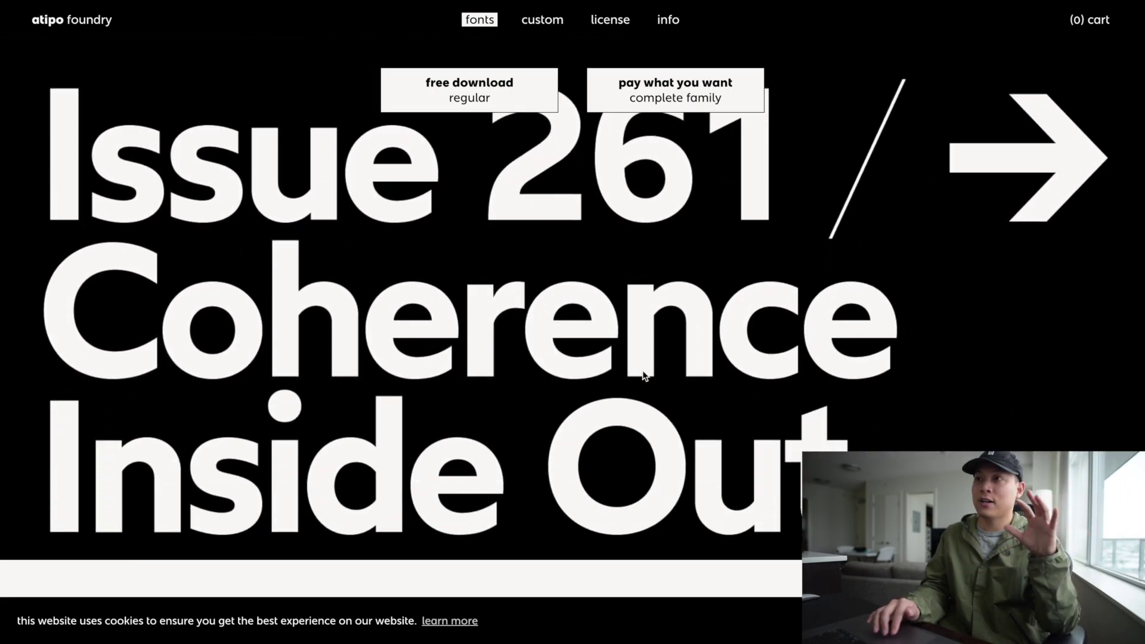
{"action": "scroll", "coordinate": [643, 371], "scroll_direction": "down", "scroll_amount": 12}
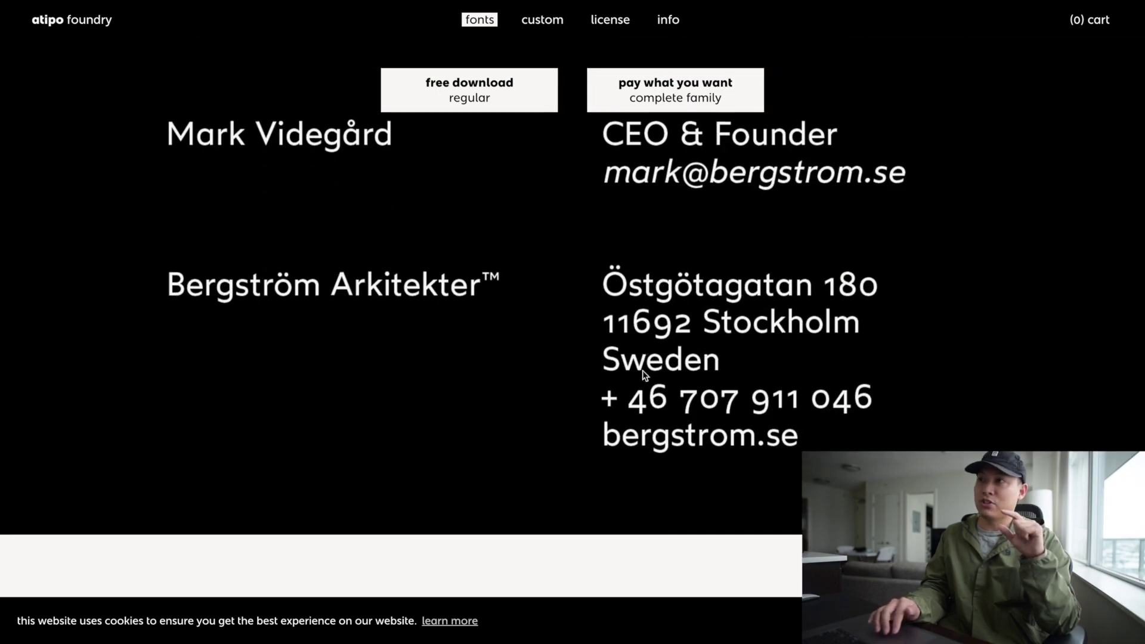
{"action": "scroll", "coordinate": [644, 375], "scroll_direction": "down", "scroll_amount": 7}
{"action": "scroll", "coordinate": [645, 376], "scroll_direction": "up", "scroll_amount": 1}
{"action": "scroll", "coordinate": [643, 371], "scroll_direction": "down", "scroll_amount": 15}
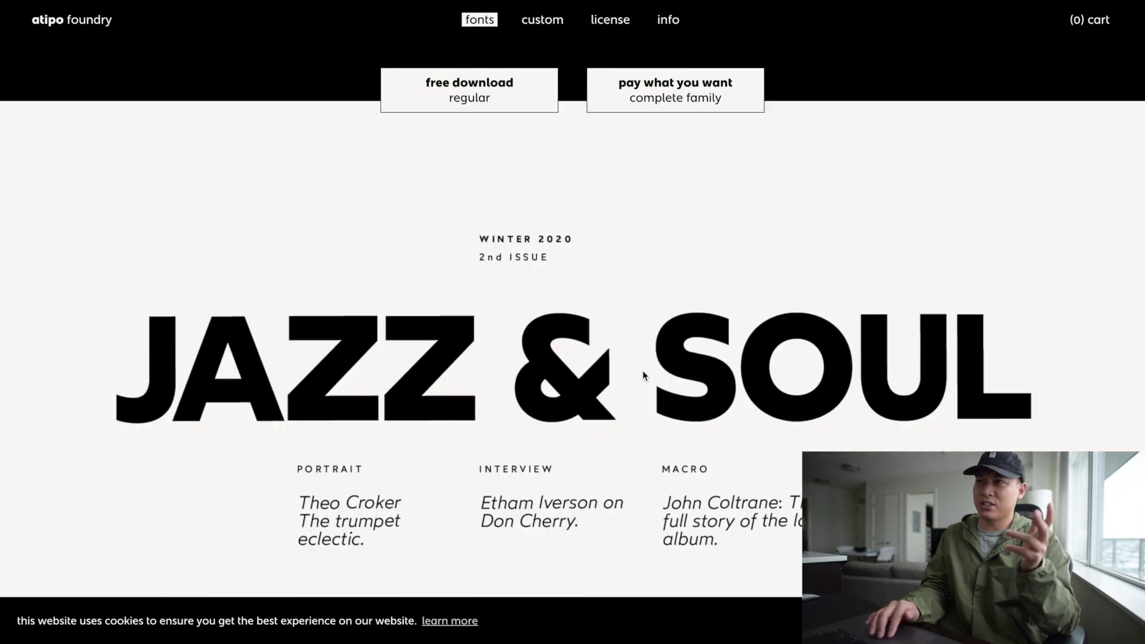
{"action": "scroll", "coordinate": [642, 371], "scroll_direction": "down", "scroll_amount": 6}
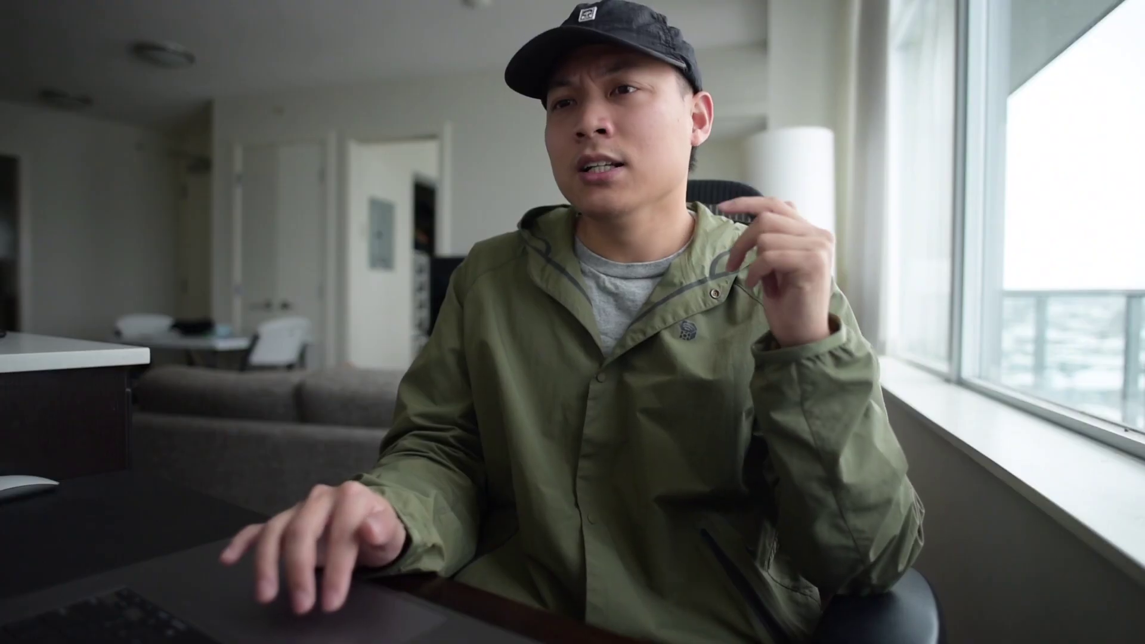